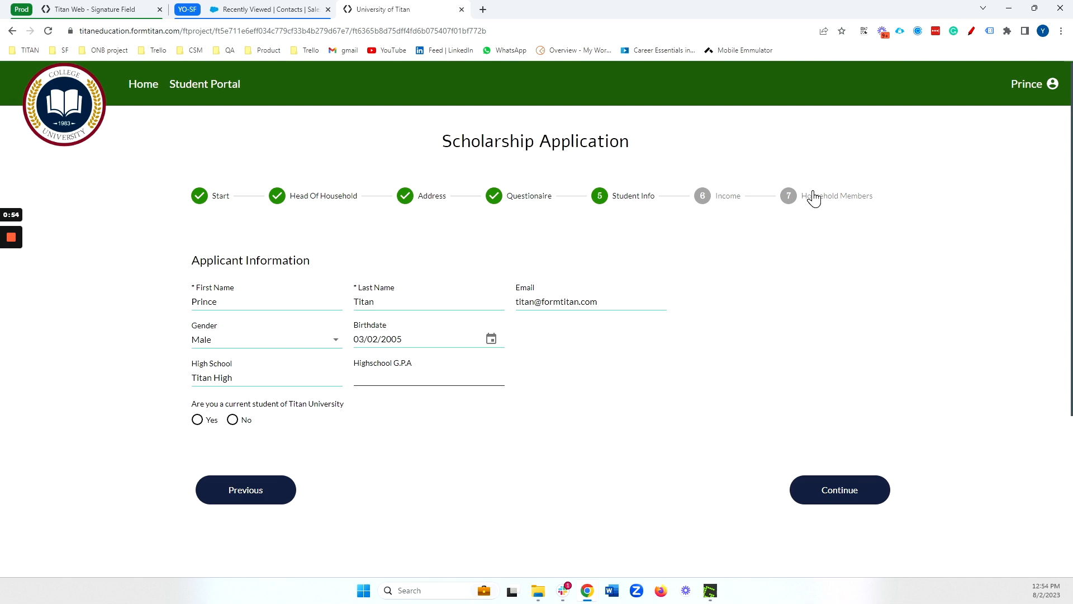
- Continue the scholarship application from Household Members and bring up the Confirmation And Consent page of the signing document
{"action": "left_click", "coordinate": [813, 196]}
{"action": "scroll", "coordinate": [752, 467], "scroll_direction": "down", "scroll_amount": 5}
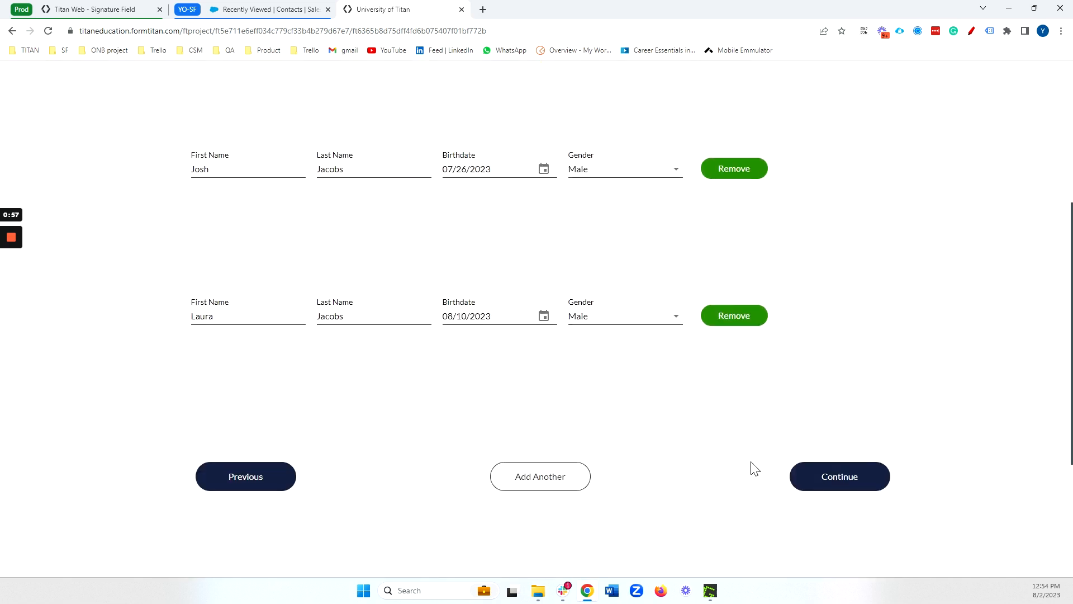
{"action": "left_click", "coordinate": [841, 487]}
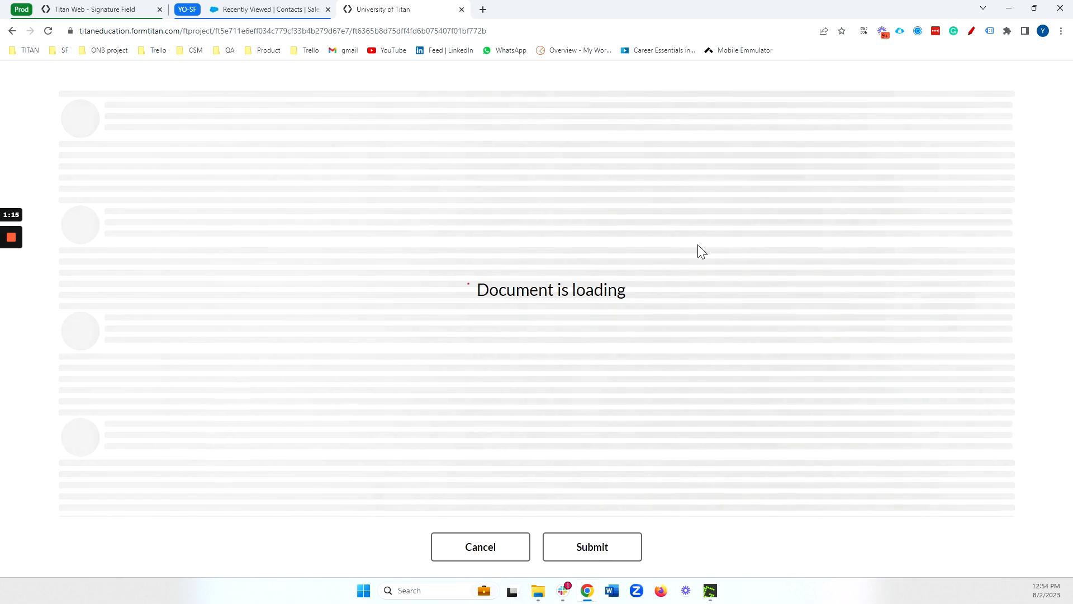
{"action": "scroll", "coordinate": [693, 257], "scroll_direction": "down", "scroll_amount": 7}
{"action": "scroll", "coordinate": [679, 267], "scroll_direction": "down", "scroll_amount": 9}
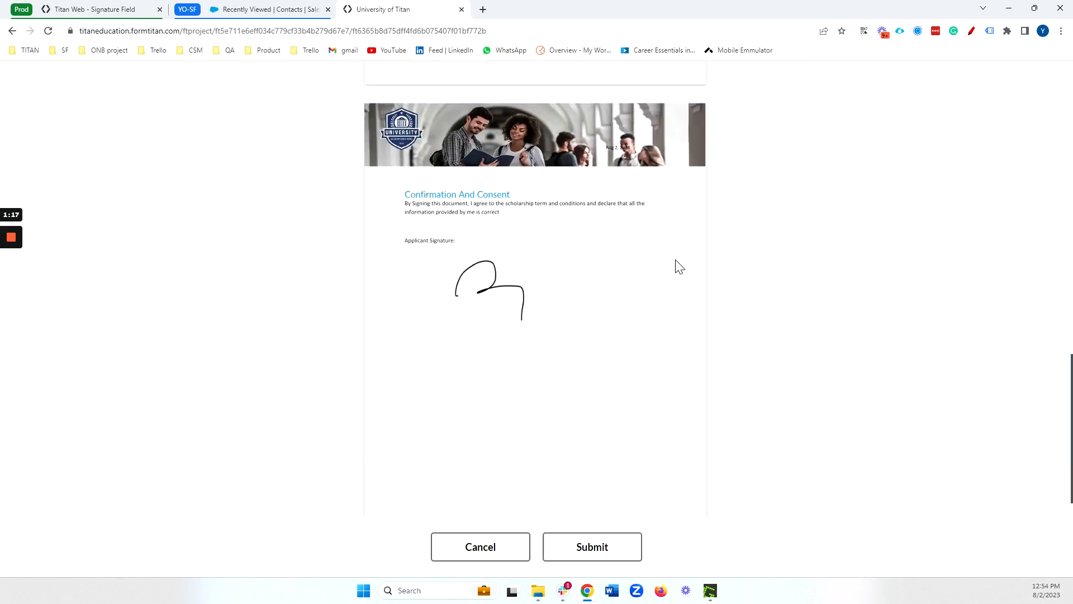
- Clear the existing applicant signature on the Confirmation And Consent page and confirm the empty signature
{"action": "left_click", "coordinate": [499, 291]}
{"action": "left_click_drag", "start_coordinate": [670, 371], "coordinate": [675, 350]}
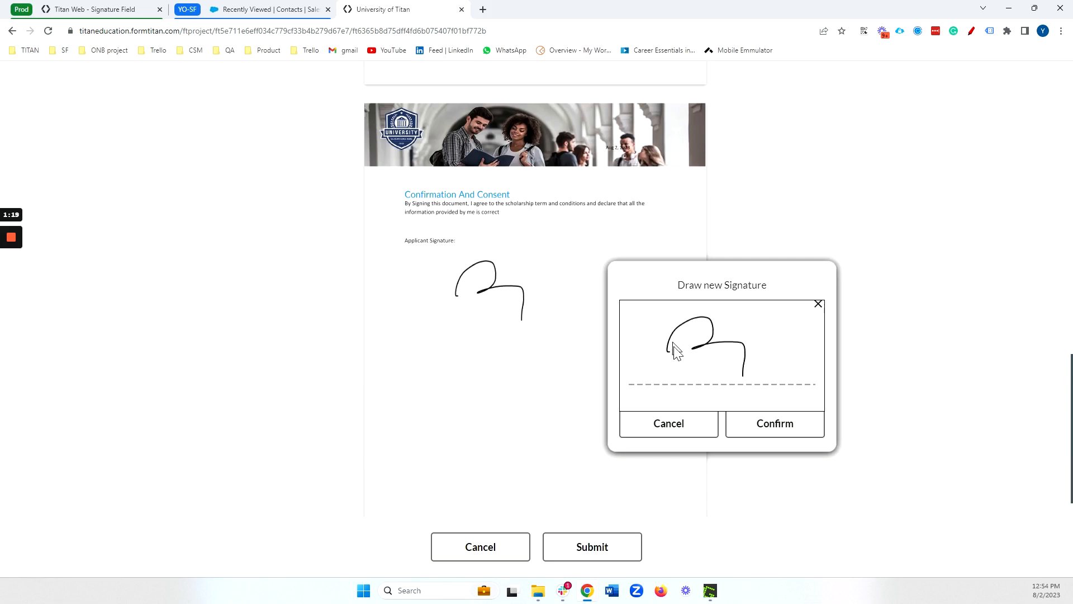
{"action": "left_click", "coordinate": [685, 424]}
{"action": "left_click", "coordinate": [520, 312]}
{"action": "left_click", "coordinate": [817, 304]}
{"action": "left_click", "coordinate": [712, 425]}
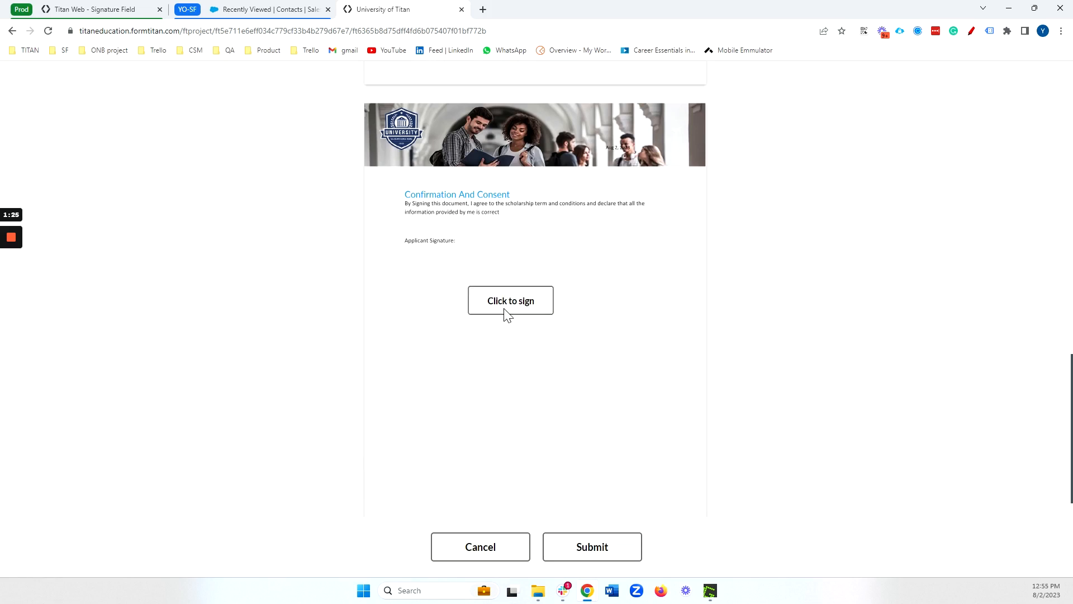
- Draw a new applicant signature on the consent page and confirm it
{"action": "left_click", "coordinate": [521, 313]}
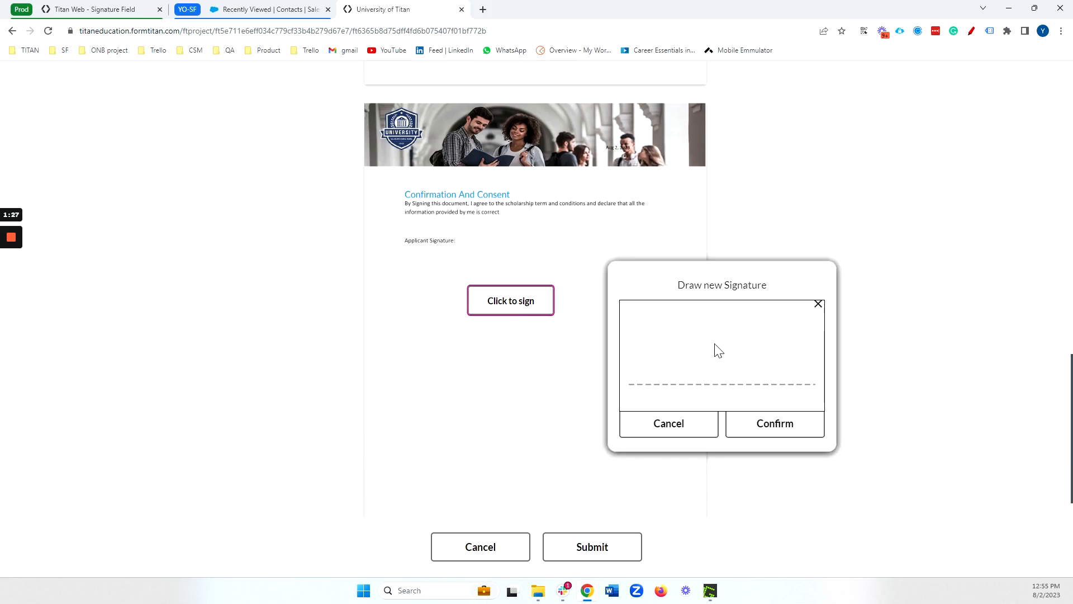
{"action": "left_click_drag", "start_coordinate": [672, 369], "coordinate": [758, 369]}
{"action": "left_click", "coordinate": [777, 426]}
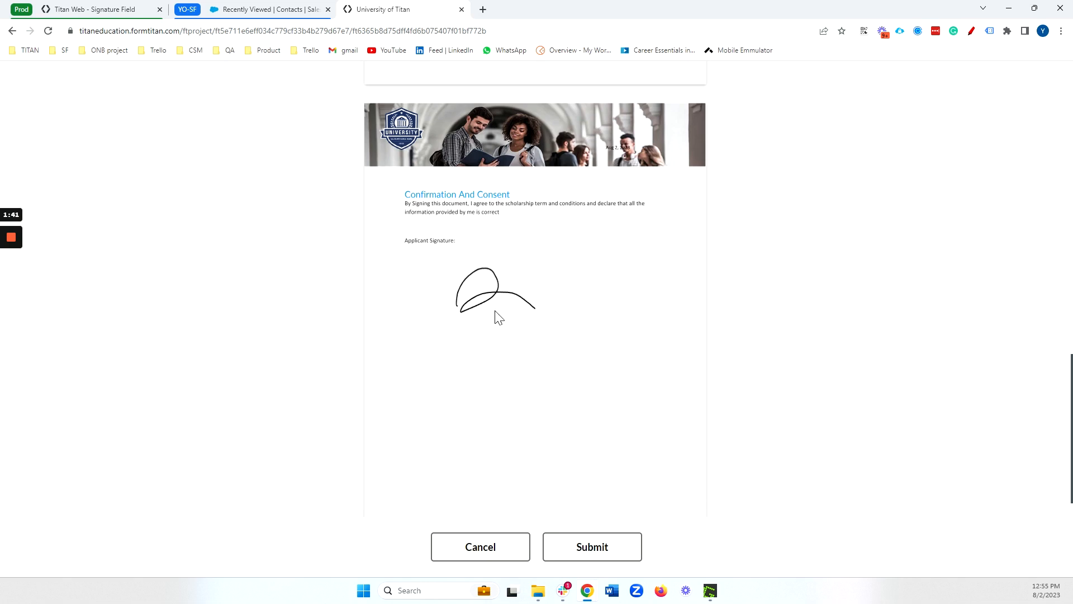
- Remove the newly drawn applicant signature and confirm the blank signature box
{"action": "left_click", "coordinate": [501, 297]}
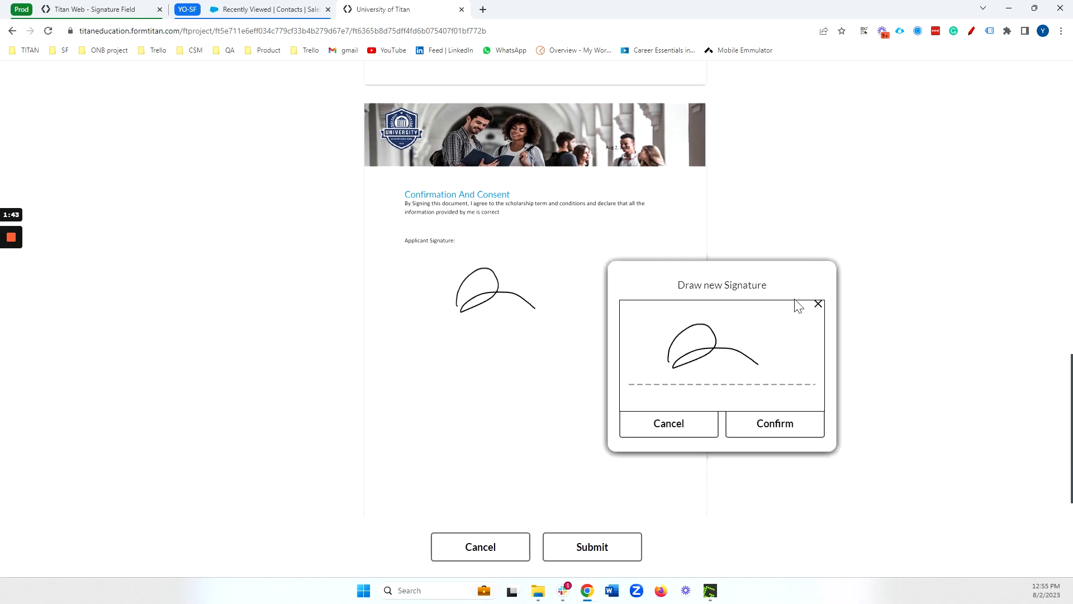
{"action": "left_click", "coordinate": [818, 304]}
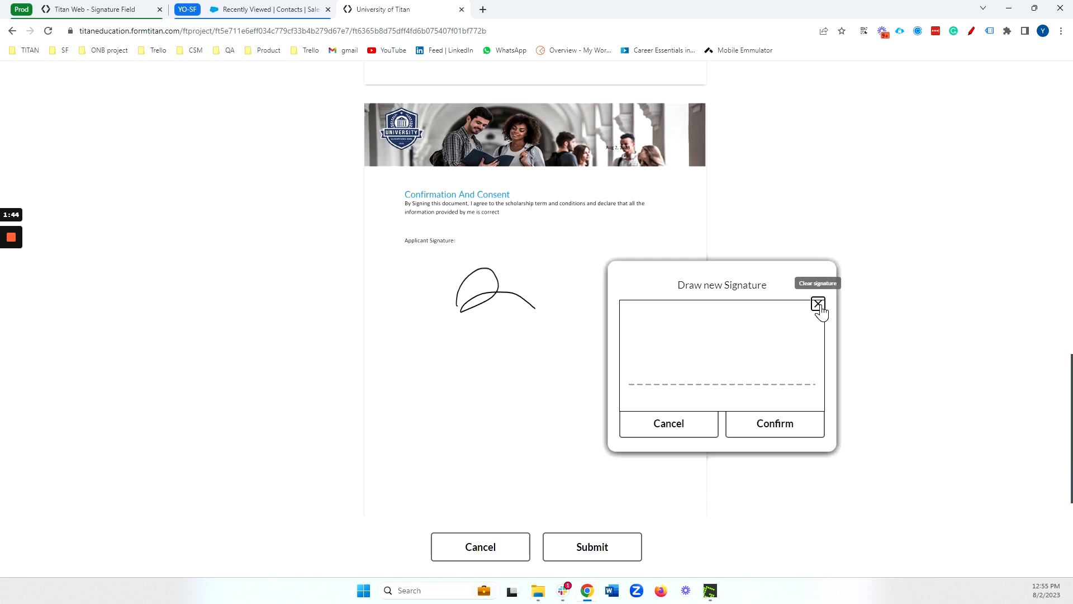
{"action": "left_click", "coordinate": [767, 427]}
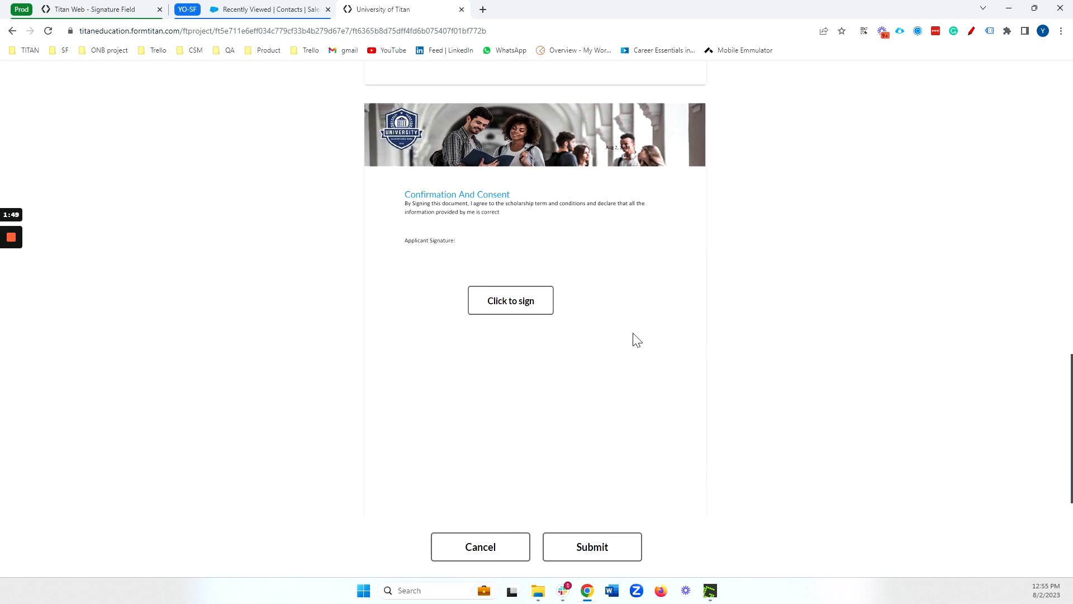
- Switch to the Signature Field project in Titan Web and examine the signature field's DocGen Settings, leaving that option disabled
{"action": "left_click", "coordinate": [125, 9]}
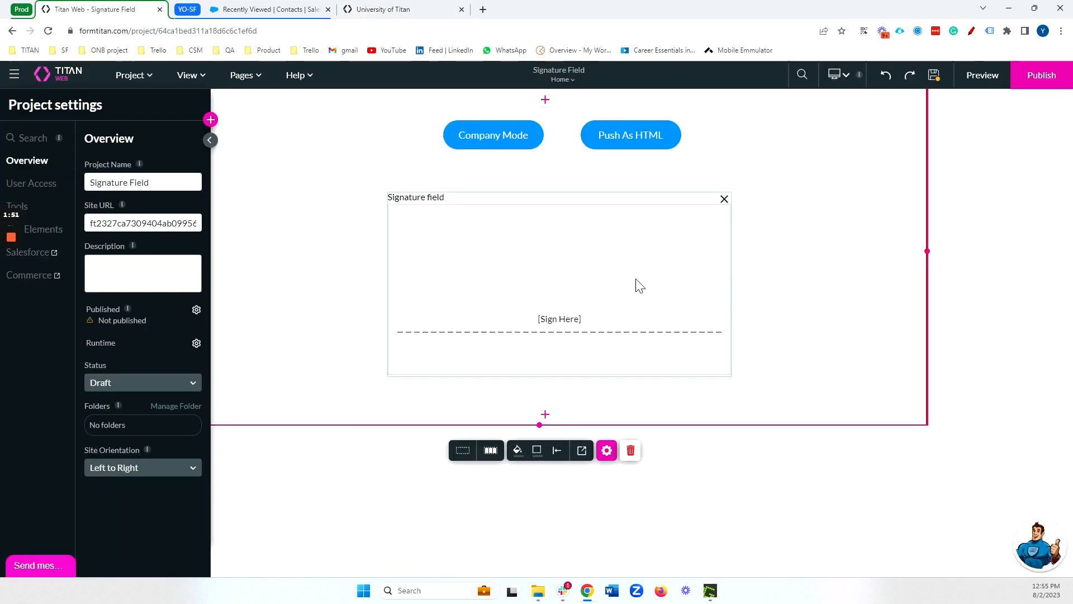
{"action": "left_click", "coordinate": [640, 285]}
{"action": "left_click", "coordinate": [648, 402]}
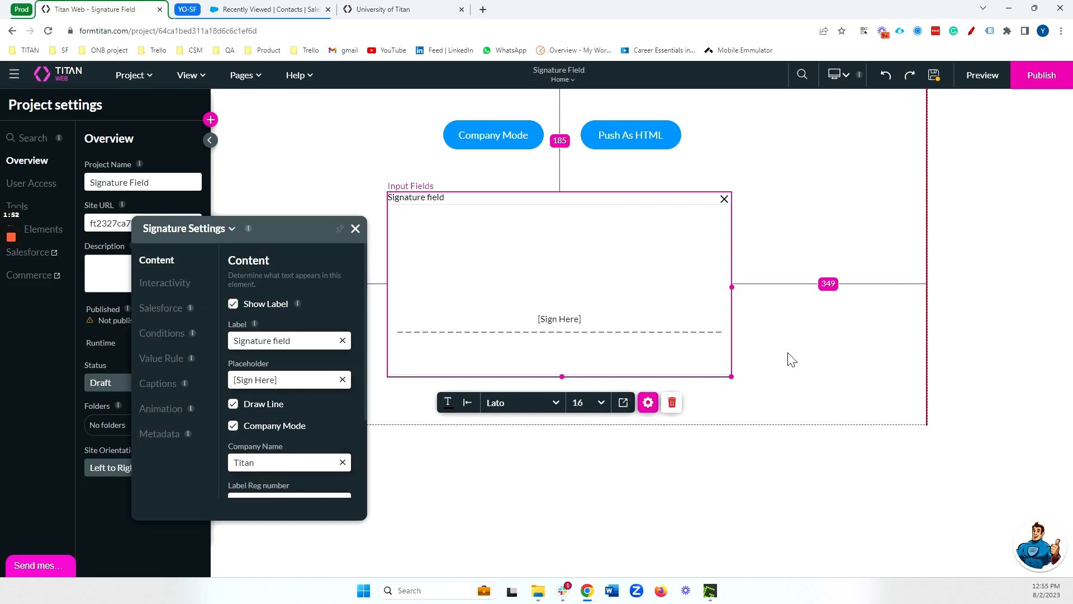
{"action": "left_click", "coordinate": [175, 289]}
{"action": "scroll", "coordinate": [289, 390], "scroll_direction": "down", "scroll_amount": 1}
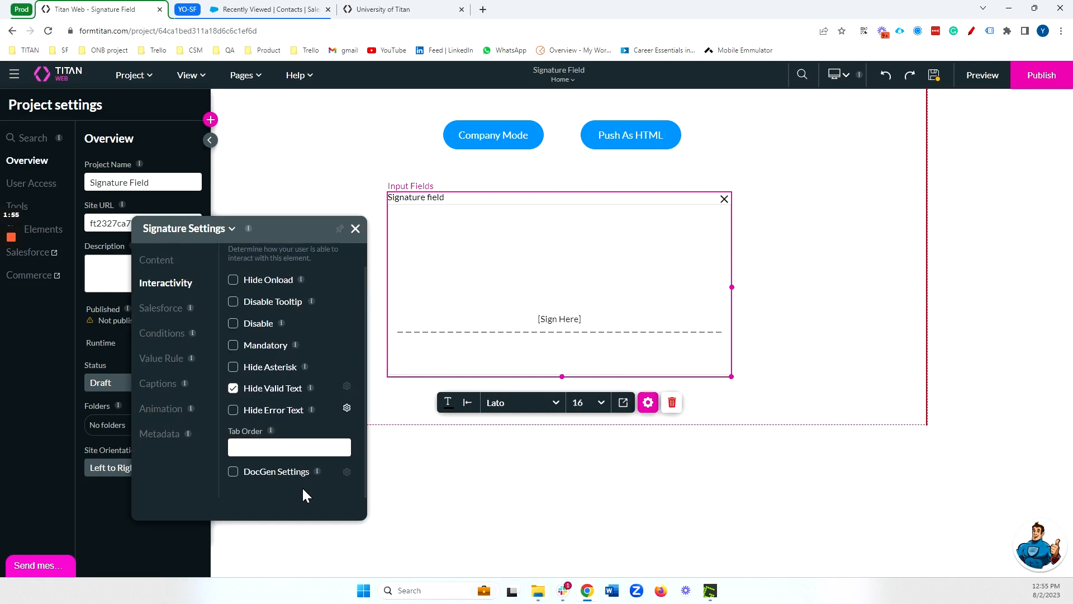
{"action": "left_click", "coordinate": [345, 471]}
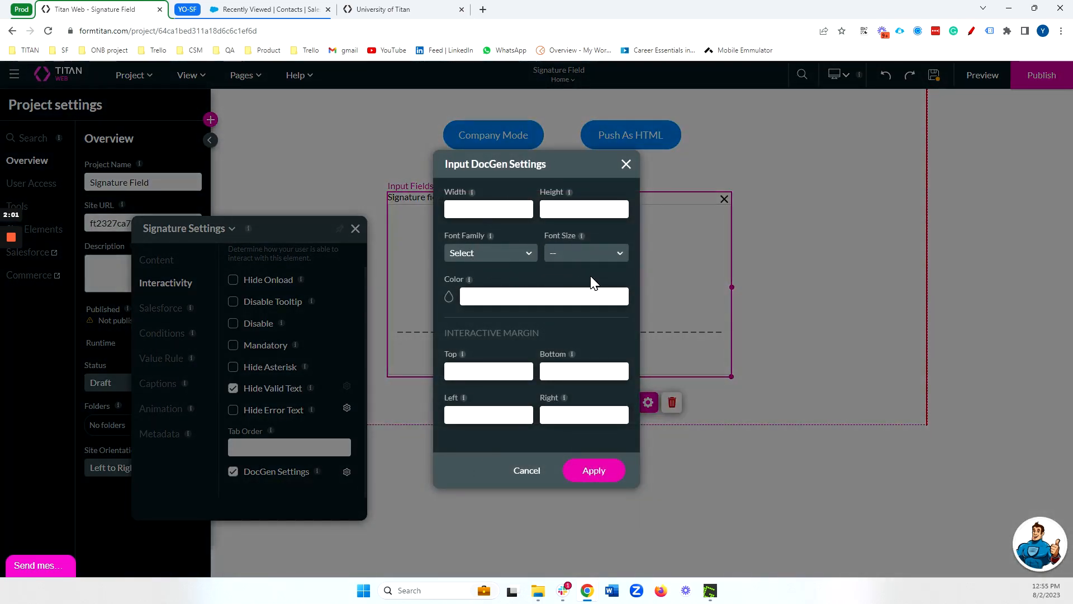
{"action": "left_click", "coordinate": [624, 164]}
{"action": "left_click", "coordinate": [249, 474]}
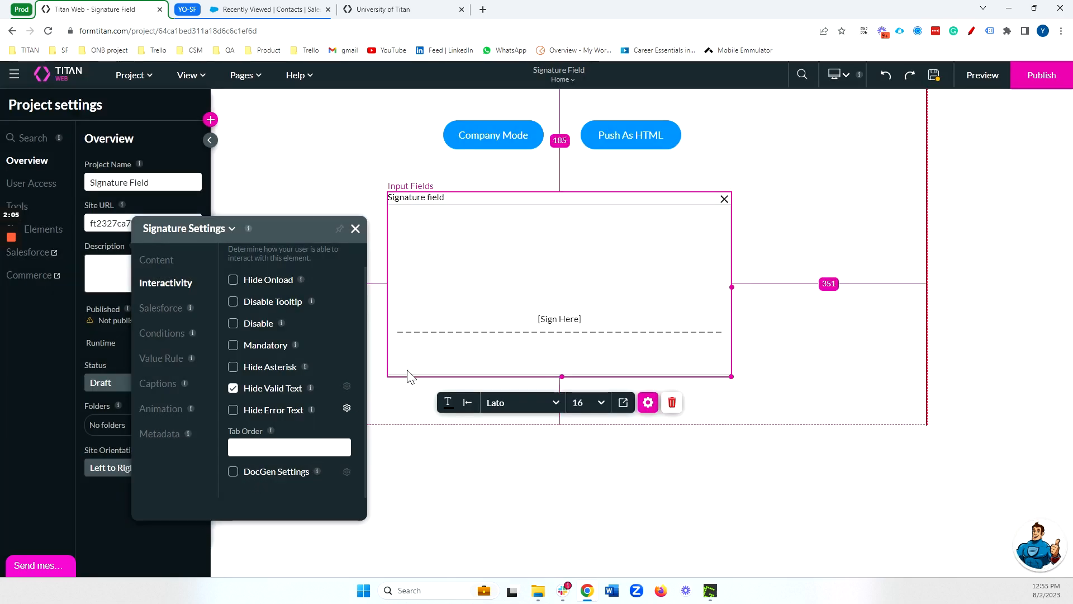
{"action": "left_click", "coordinate": [356, 229]}
- Toggle the signature field's Company Mode off and on again, and review its company name and registration number fields
{"action": "left_click", "coordinate": [648, 402]}
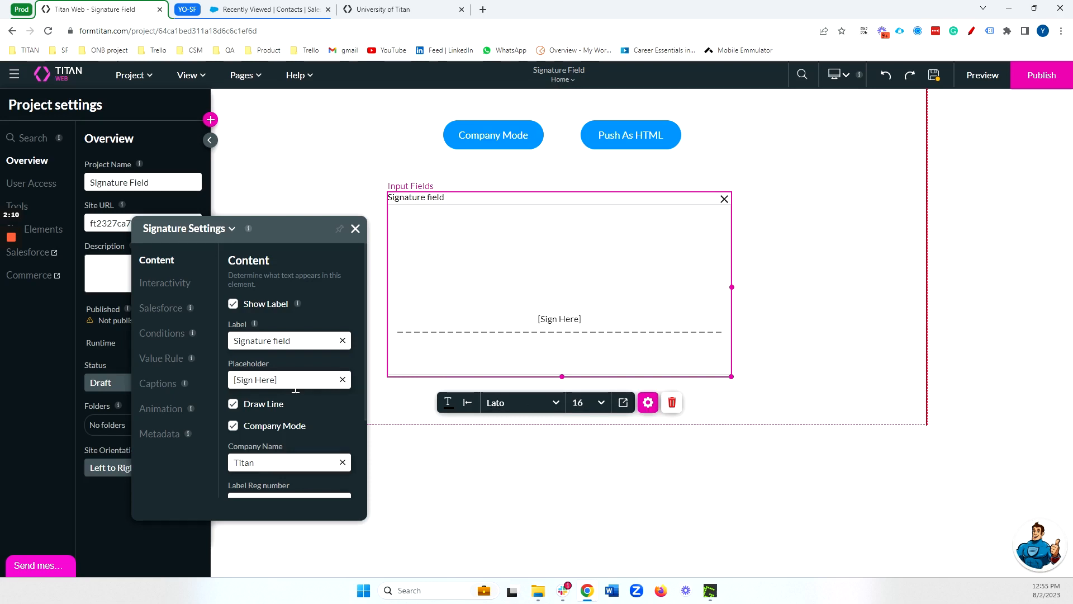
{"action": "scroll", "coordinate": [313, 410], "scroll_direction": "down", "scroll_amount": 1}
{"action": "left_click", "coordinate": [266, 372]}
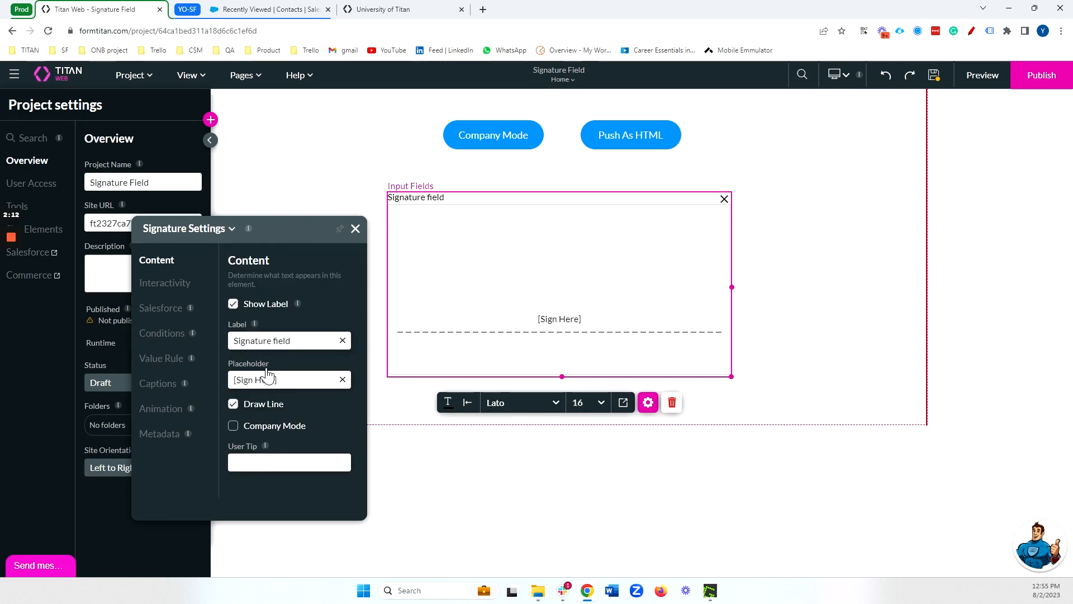
{"action": "left_click", "coordinate": [275, 428]}
{"action": "scroll", "coordinate": [291, 391], "scroll_direction": "down", "scroll_amount": 2}
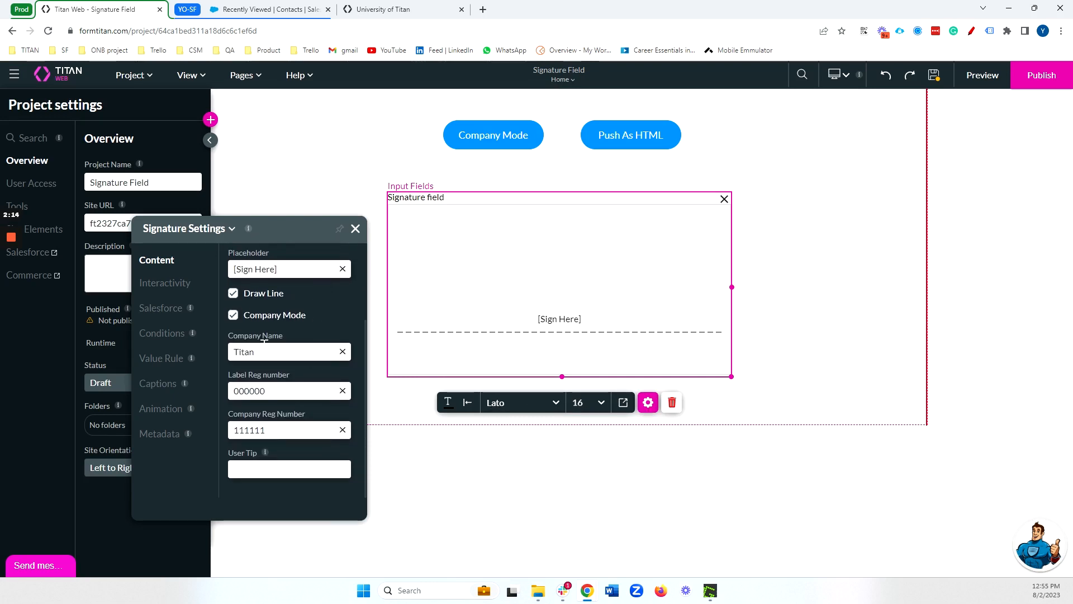
{"action": "left_click_drag", "start_coordinate": [267, 353], "coordinate": [231, 354]}
{"action": "left_click_drag", "start_coordinate": [279, 393], "coordinate": [224, 395]}
{"action": "left_click", "coordinate": [275, 431]}
{"action": "left_click_drag", "start_coordinate": [266, 429], "coordinate": [222, 432]}
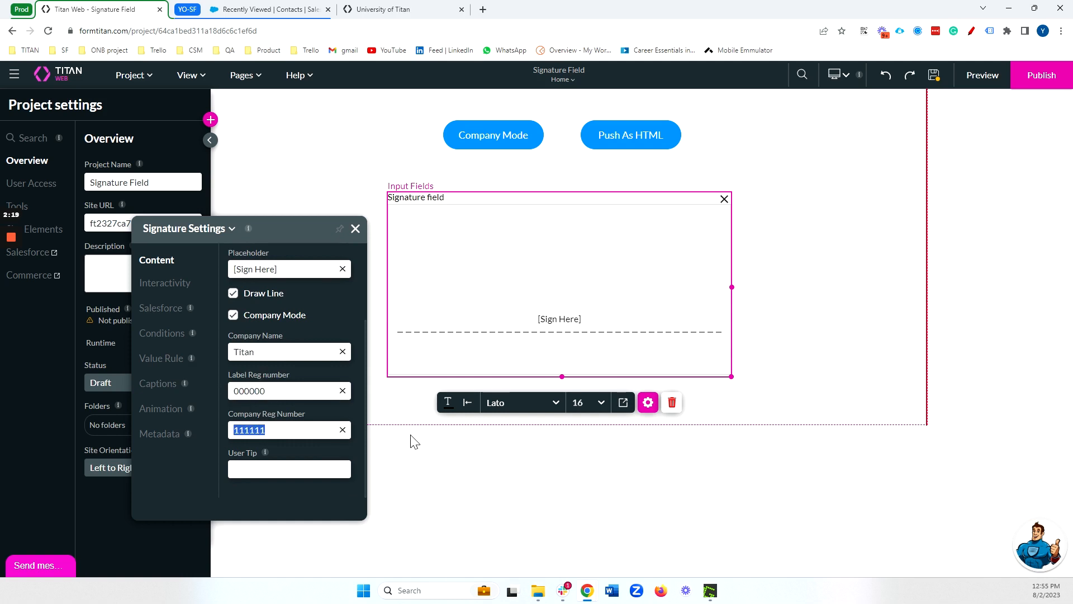
- Save and preview the project, and draw a test signature in the company-mode signature field
{"action": "left_click", "coordinate": [937, 78]}
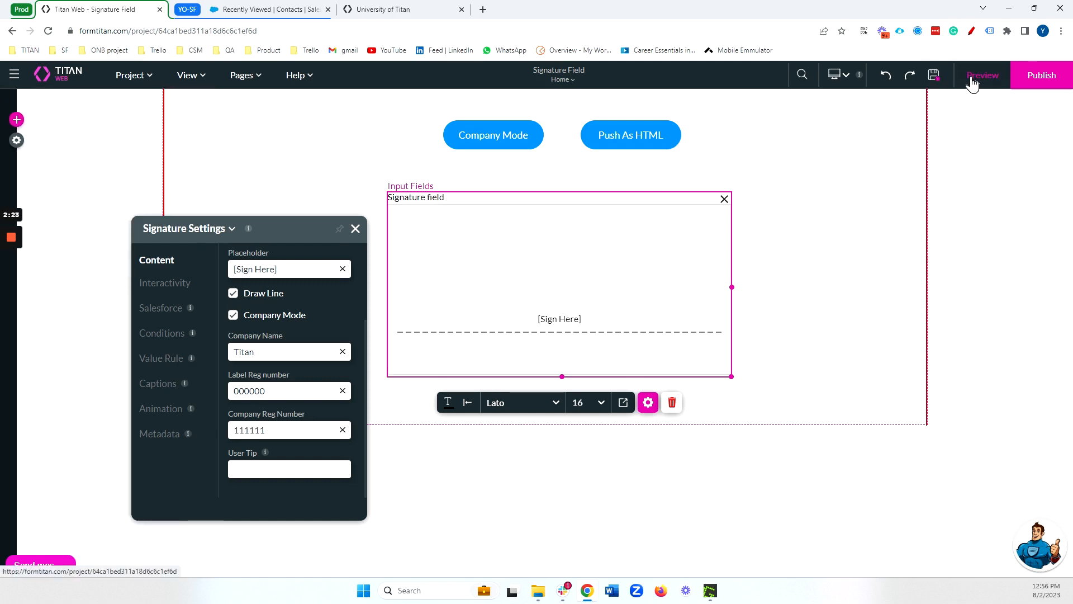
{"action": "left_click", "coordinate": [973, 83]}
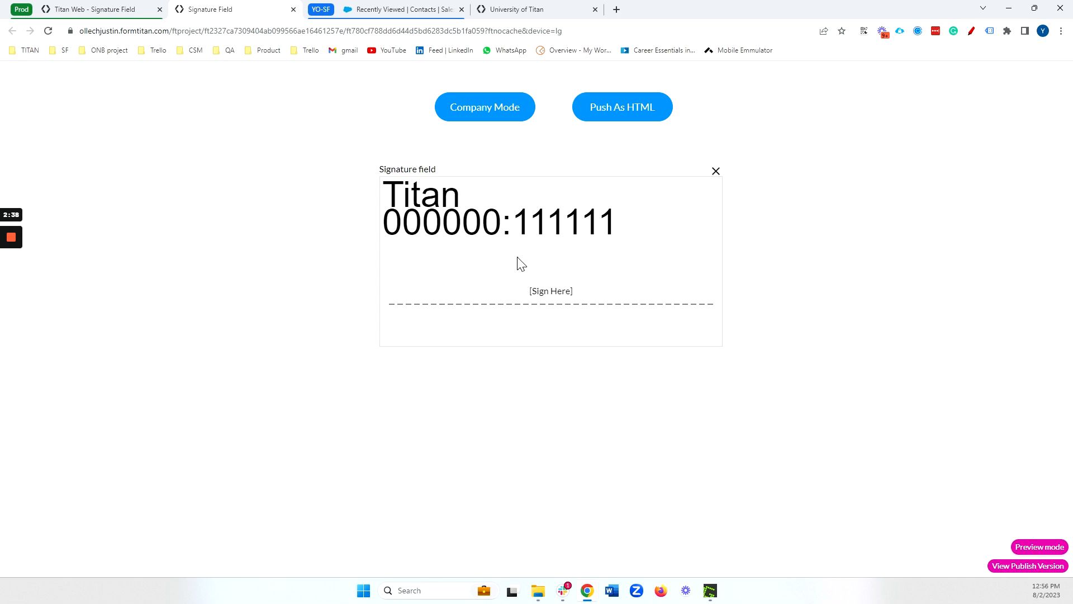
{"action": "left_click_drag", "start_coordinate": [471, 281], "coordinate": [650, 265]}
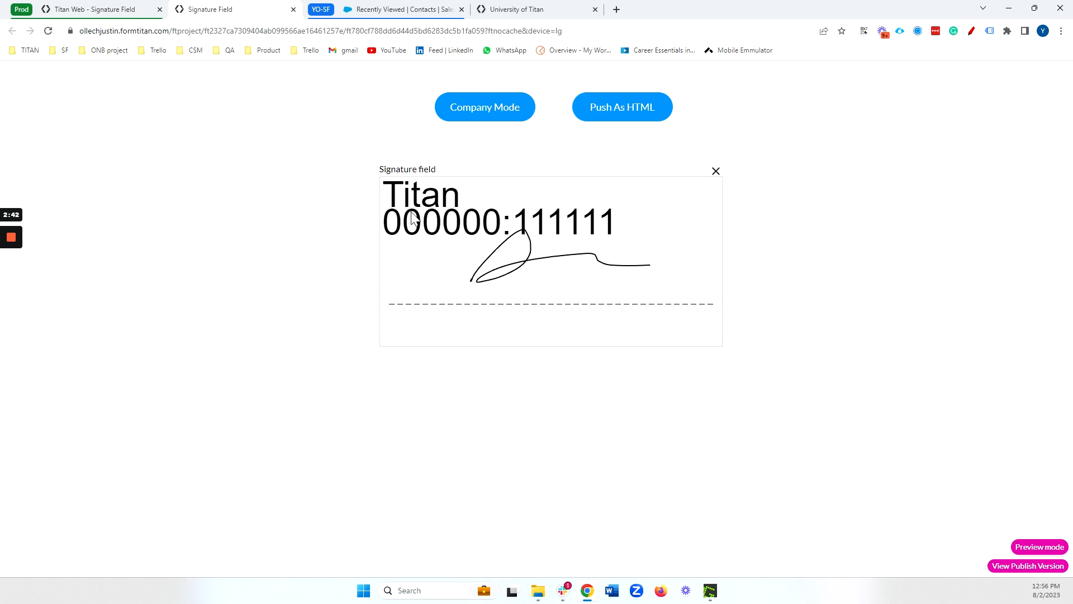
- In the project editor, examine how the Company Mode button's Account get integration maps Salesforce fields to the signature field's company details
{"action": "left_click", "coordinate": [96, 9]}
{"action": "left_click", "coordinate": [481, 135]}
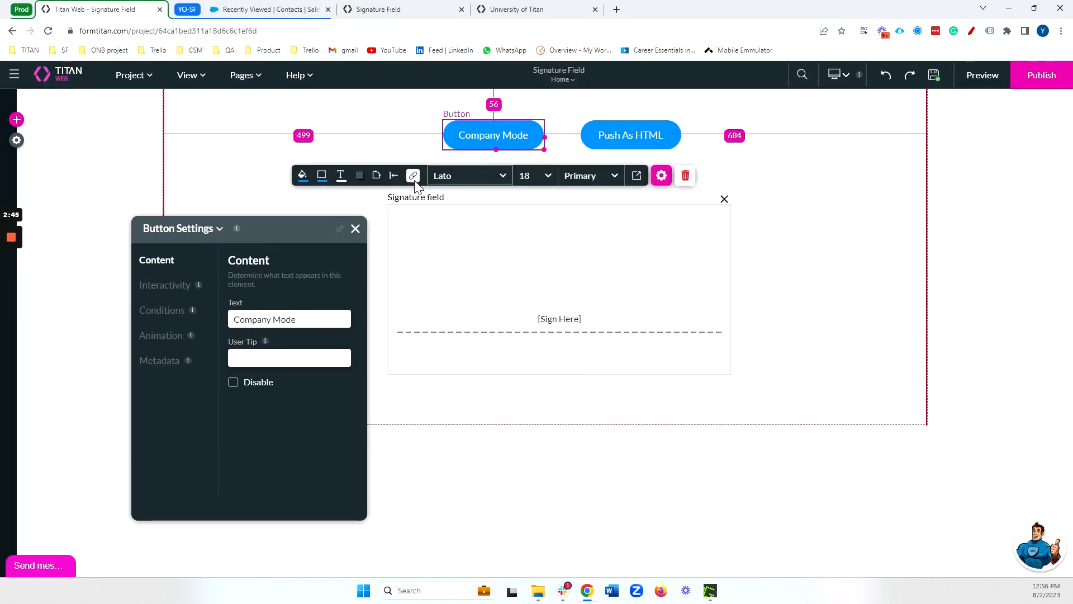
{"action": "left_click", "coordinate": [413, 177]}
{"action": "double_click", "coordinate": [288, 307]}
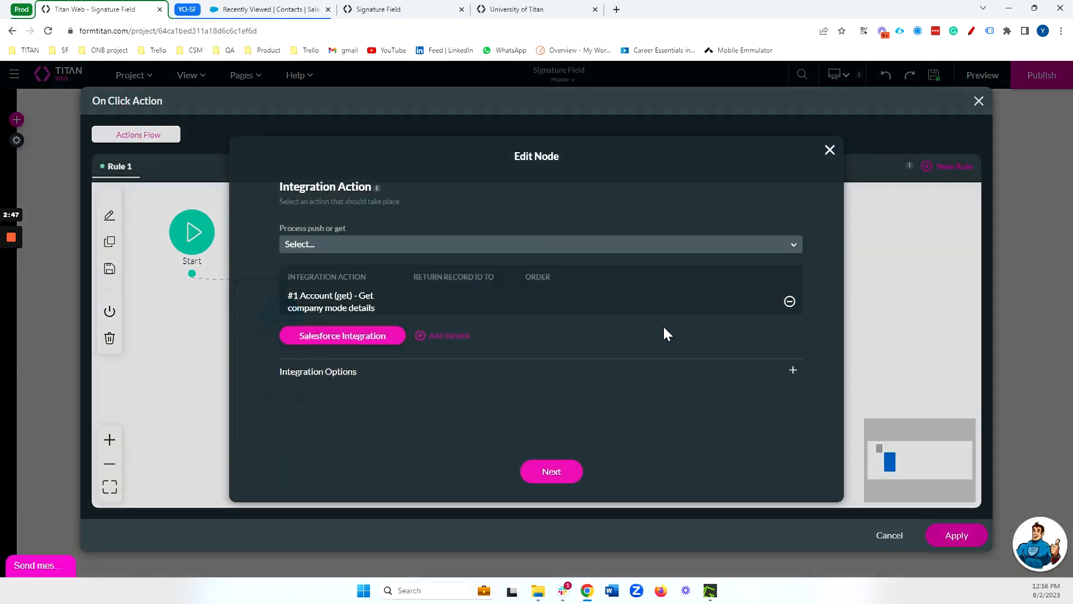
{"action": "left_click", "coordinate": [372, 337]}
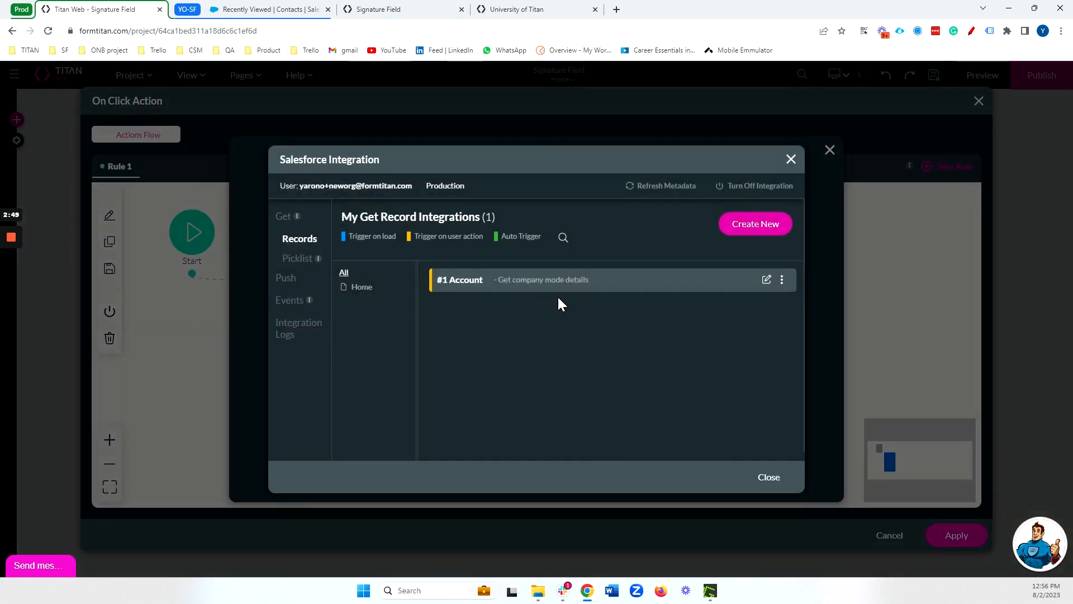
{"action": "left_click", "coordinate": [767, 280]}
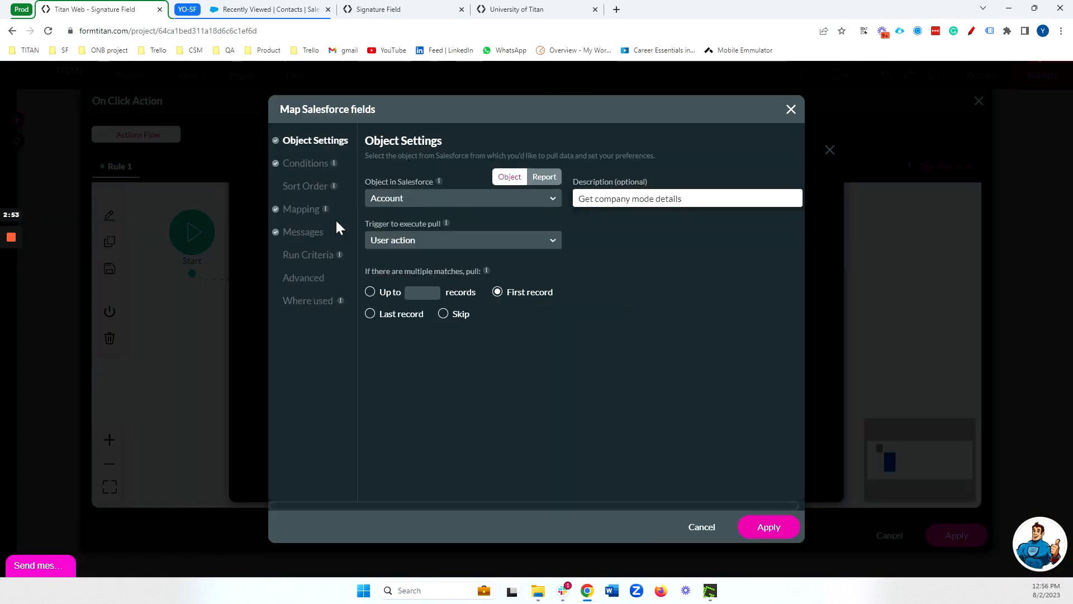
{"action": "left_click", "coordinate": [301, 210]}
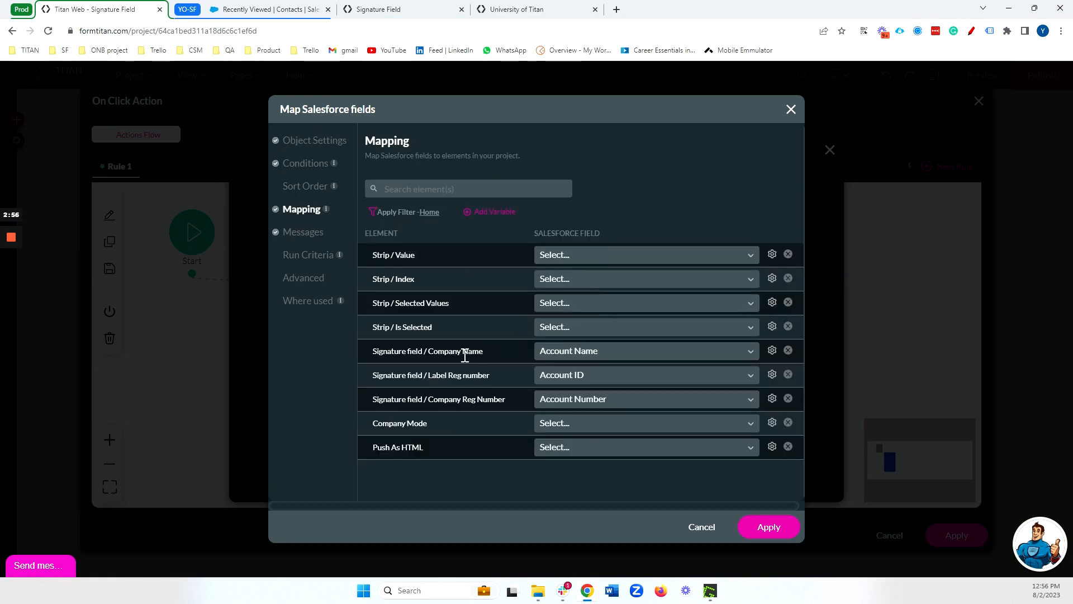
{"action": "left_click_drag", "start_coordinate": [428, 354], "coordinate": [485, 354]}
{"action": "left_click_drag", "start_coordinate": [428, 375], "coordinate": [517, 378]}
{"action": "left_click_drag", "start_coordinate": [433, 400], "coordinate": [511, 405]}
{"action": "left_click", "coordinate": [512, 404]}
- Apply the Salesforce field mapping and save the integration node in the button's on-click action
{"action": "left_click", "coordinate": [764, 525]}
{"action": "left_click", "coordinate": [767, 478]}
{"action": "left_click", "coordinate": [563, 470]}
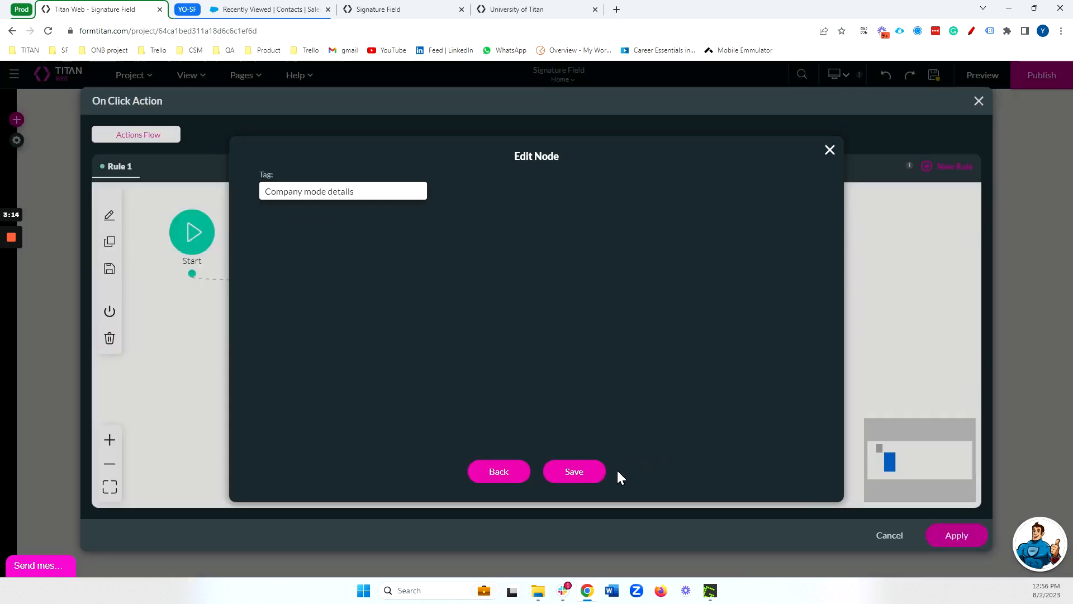
{"action": "left_click", "coordinate": [547, 478]}
{"action": "left_click", "coordinate": [936, 533]}
- In the project preview, load the company details from Salesforce and replace the test signature with a new one
{"action": "left_click", "coordinate": [430, 9]}
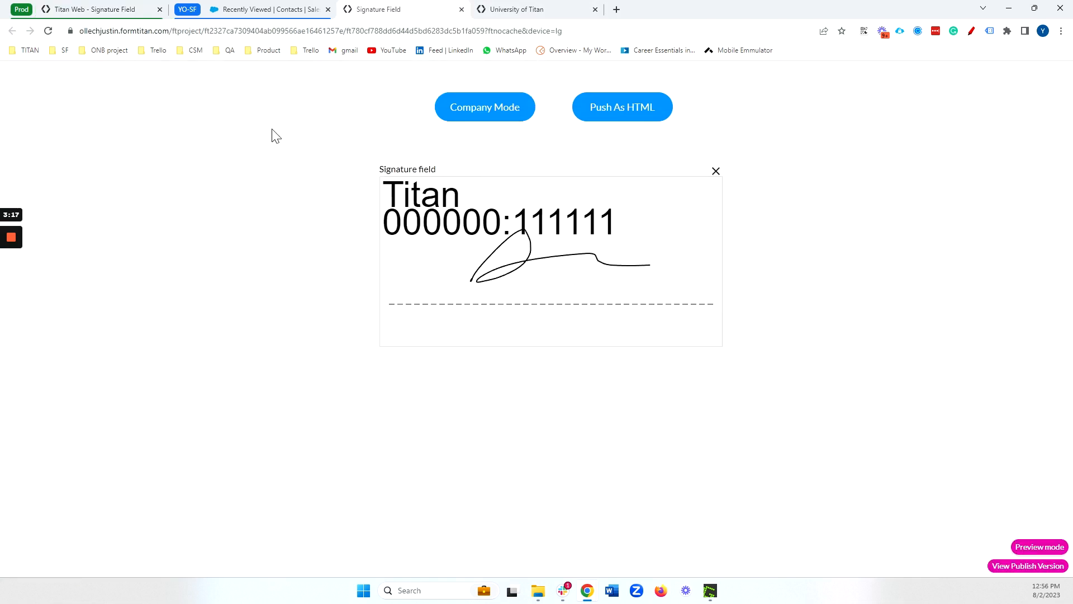
{"action": "left_click", "coordinate": [462, 119]}
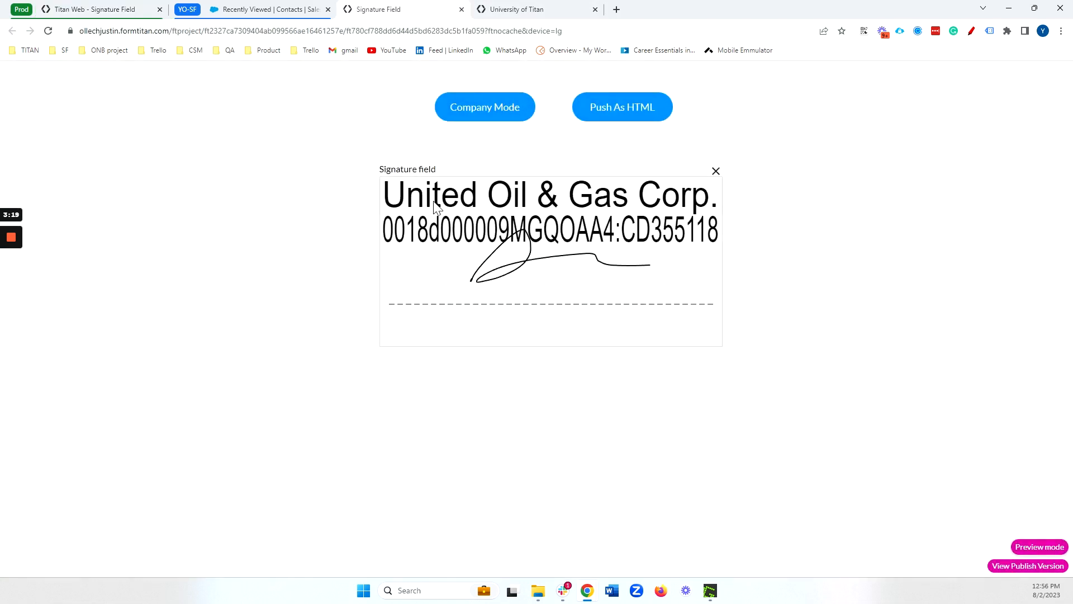
{"action": "left_click_drag", "start_coordinate": [392, 203], "coordinate": [687, 203]}
{"action": "left_click", "coordinate": [715, 171]}
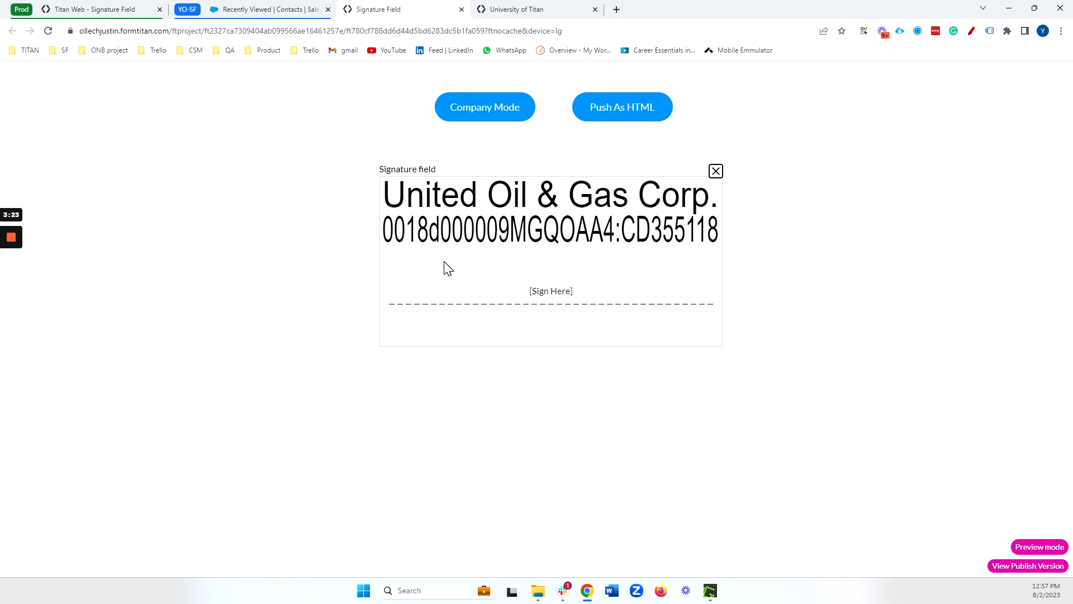
{"action": "left_click_drag", "start_coordinate": [444, 260], "coordinate": [602, 253]}
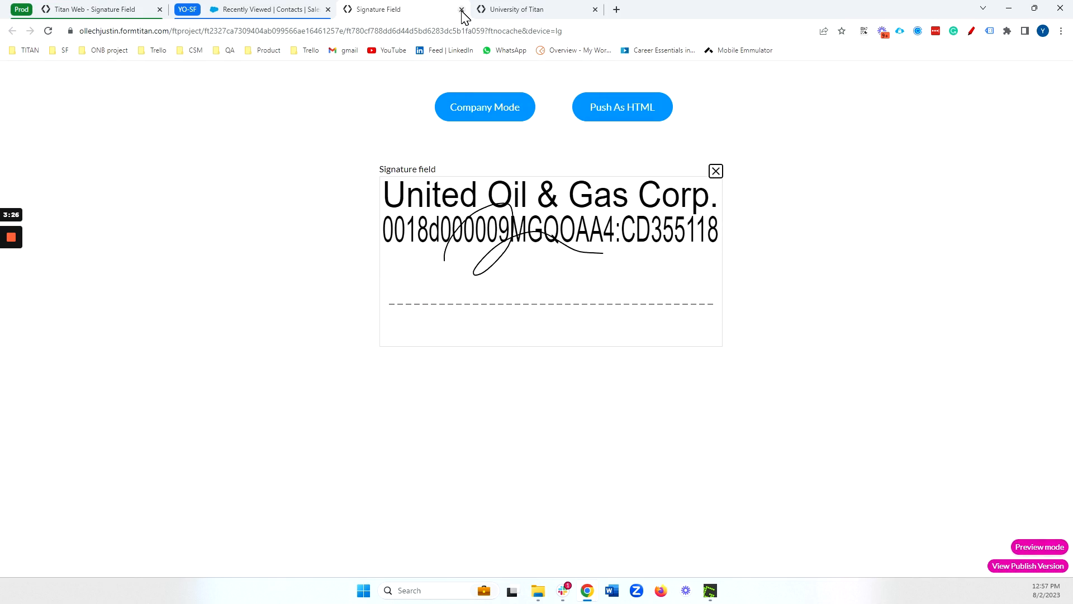
- Return to the project editor and turn off Company Mode for the signature field
{"action": "left_click", "coordinate": [133, 11]}
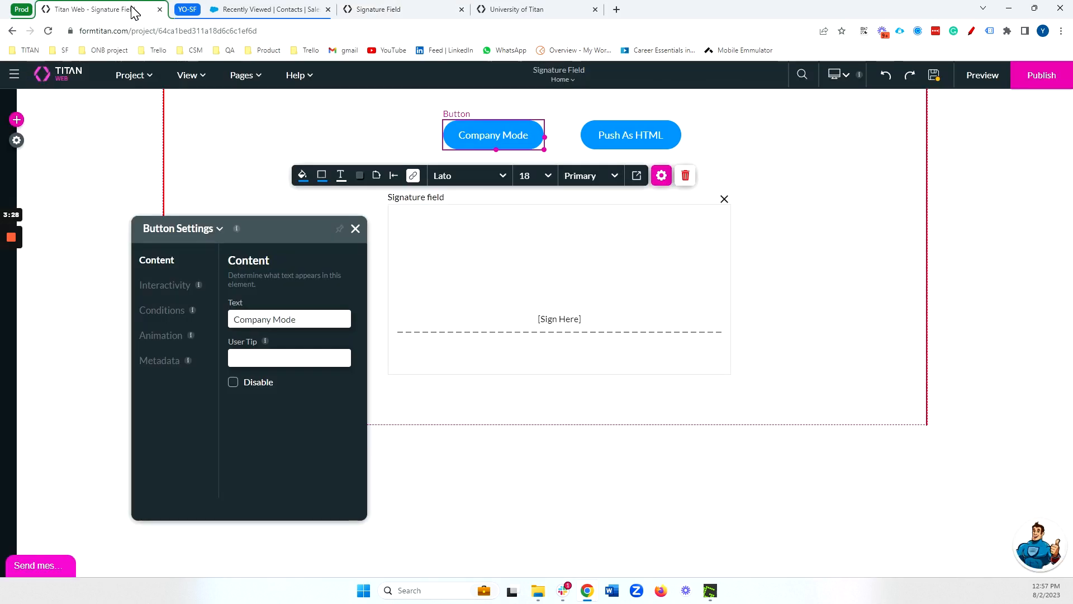
{"action": "left_click", "coordinate": [597, 313]}
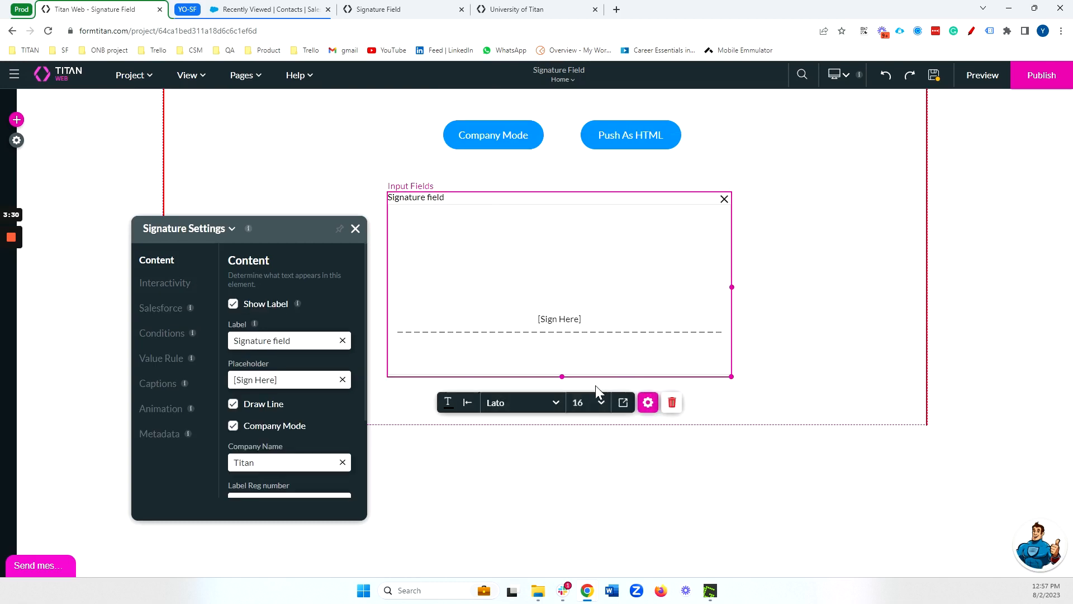
{"action": "left_click", "coordinate": [261, 426]}
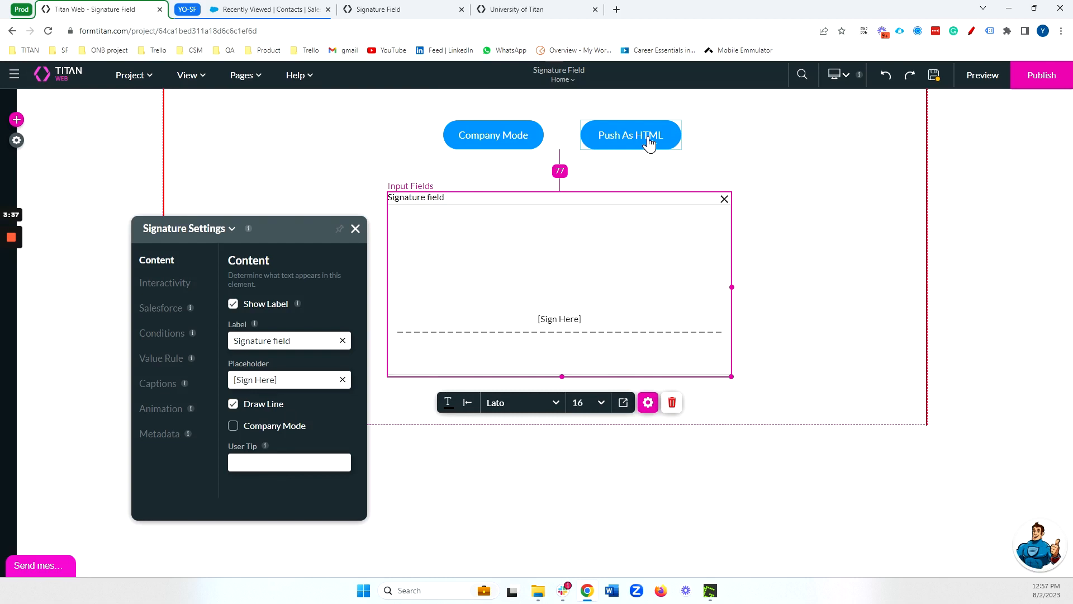
- Open the field mapping of the Contact push integration in the Push As HTML button's on-click action
{"action": "left_click", "coordinate": [649, 143]}
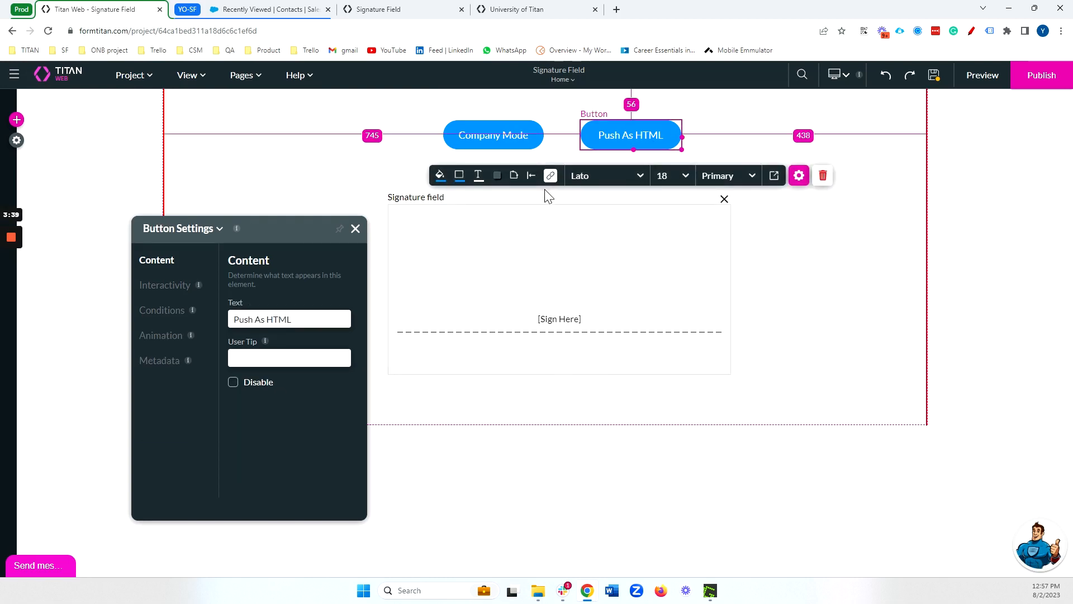
{"action": "left_click", "coordinate": [548, 180]}
{"action": "double_click", "coordinate": [284, 305]}
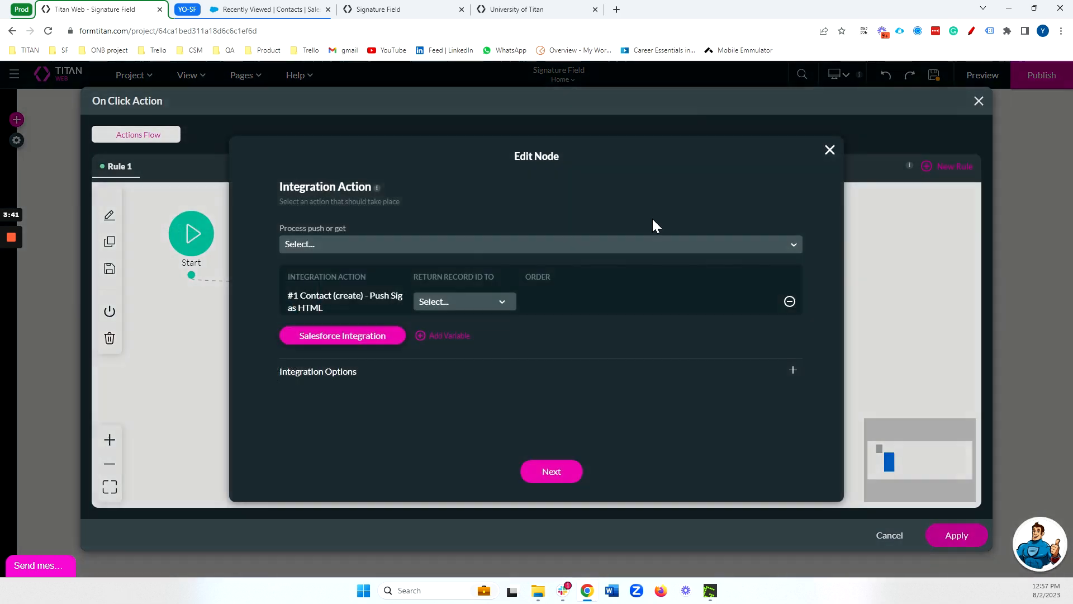
{"action": "left_click", "coordinate": [330, 340]}
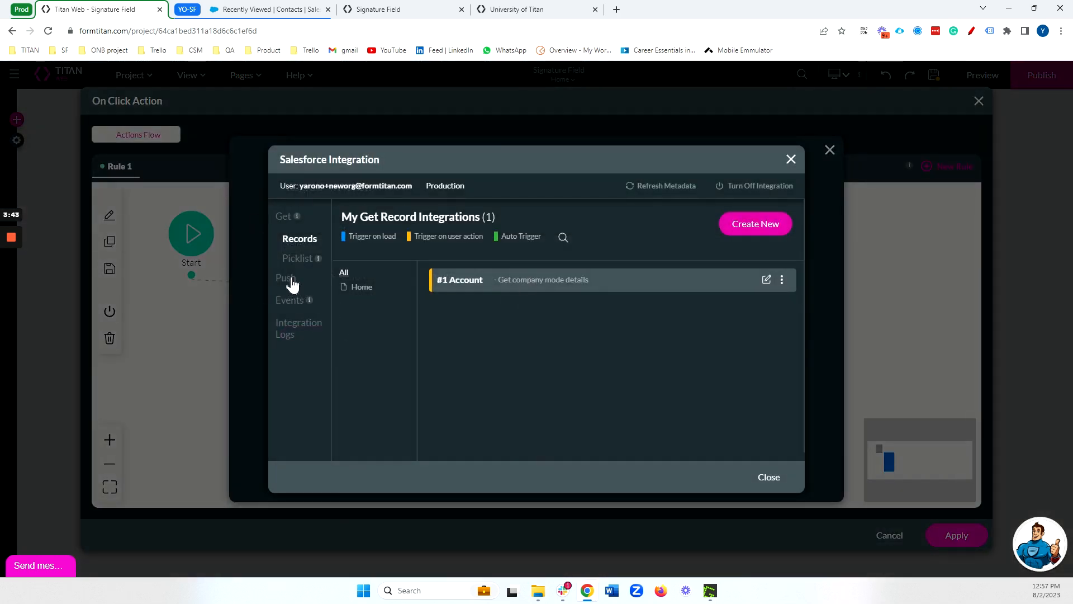
{"action": "left_click", "coordinate": [285, 278]}
{"action": "left_click", "coordinate": [767, 280]}
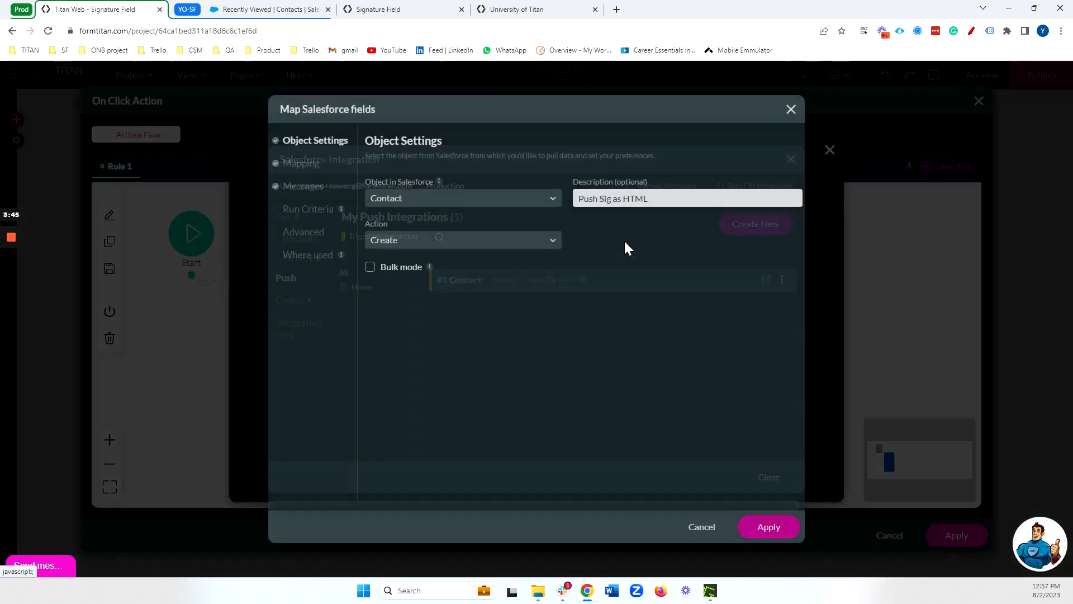
{"action": "left_click", "coordinate": [301, 164]}
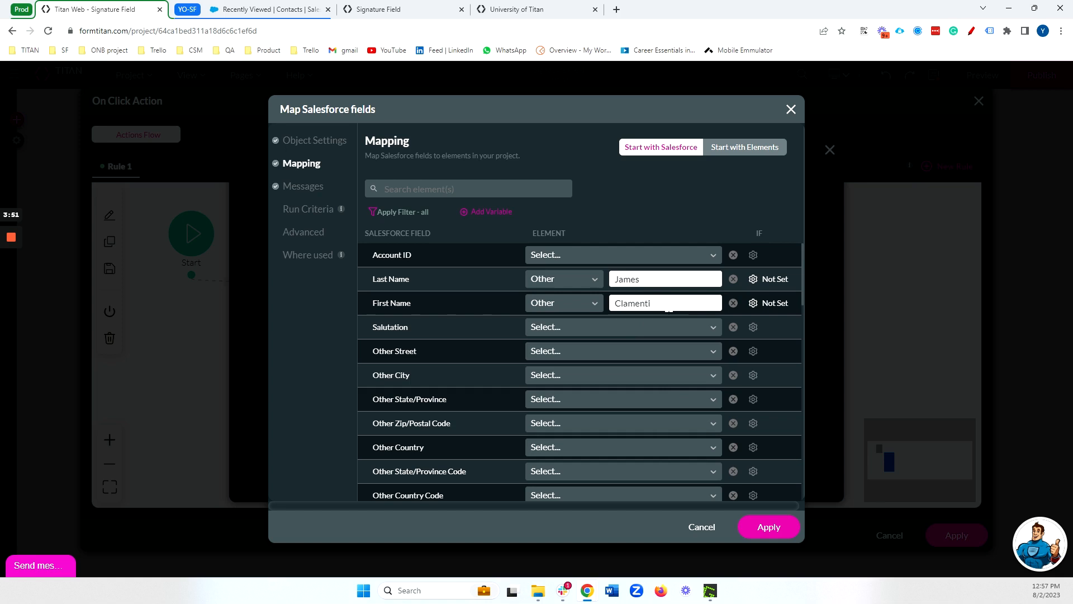
- Filter the mapping to mapped fields and examine which signature field option is assigned to the Richtext field
{"action": "left_click", "coordinate": [398, 215]}
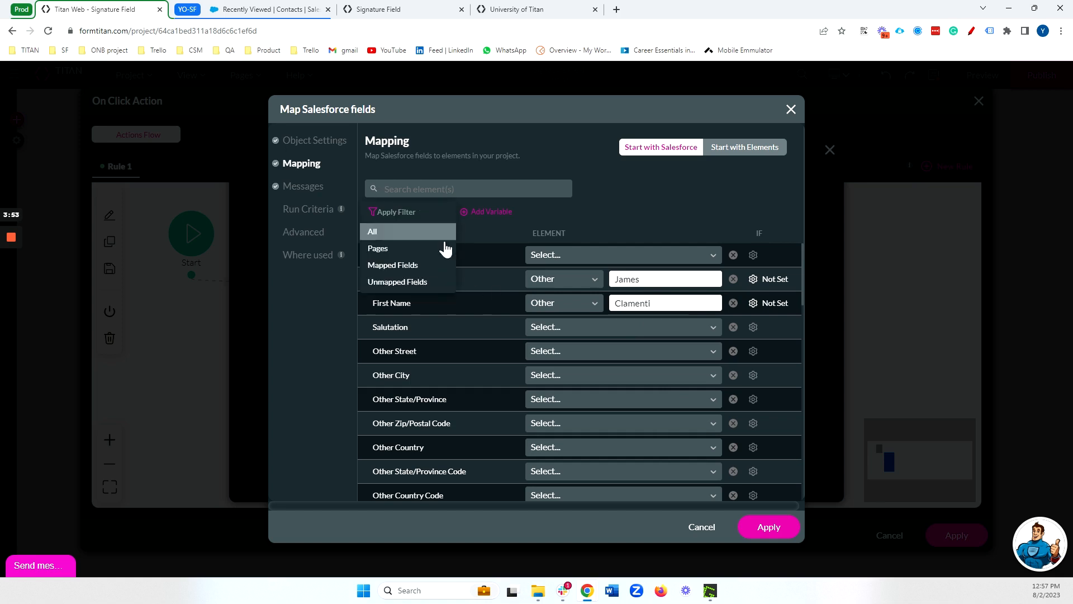
{"action": "left_click", "coordinate": [412, 266]}
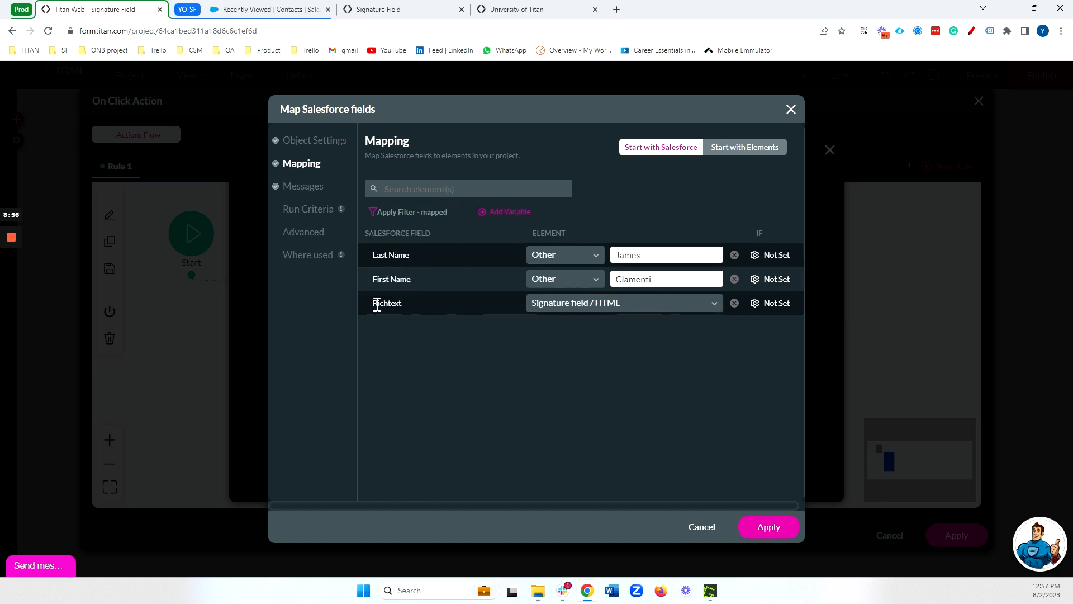
{"action": "left_click_drag", "start_coordinate": [373, 304], "coordinate": [400, 303]}
{"action": "left_click", "coordinate": [563, 304]}
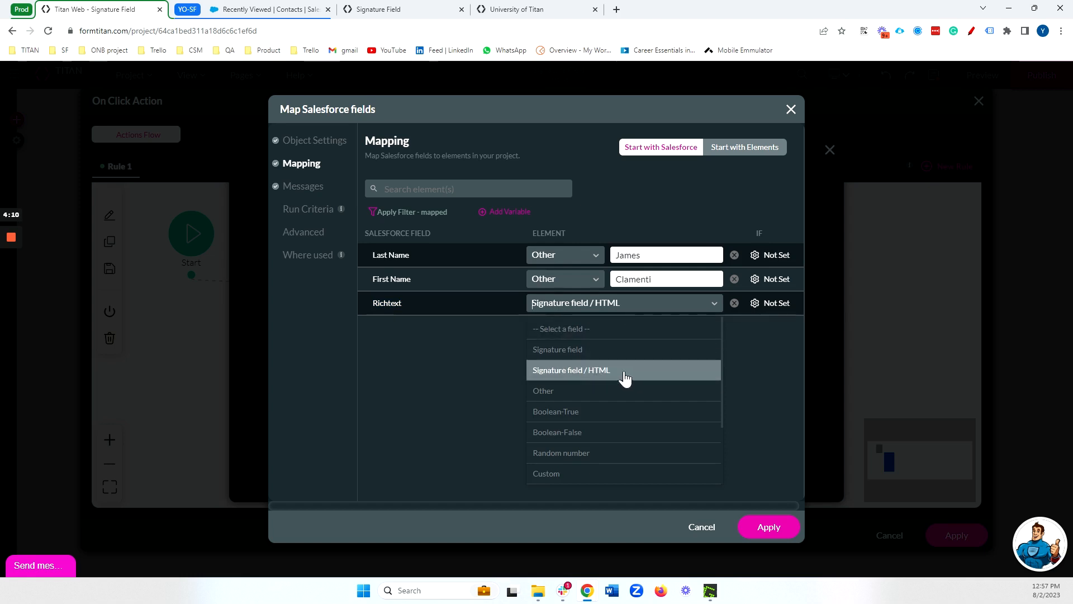
{"action": "left_click", "coordinate": [483, 373]}
- Apply the Contact push mapping and save the integration node in the Push As HTML button's on-click action
{"action": "left_click", "coordinate": [754, 526]}
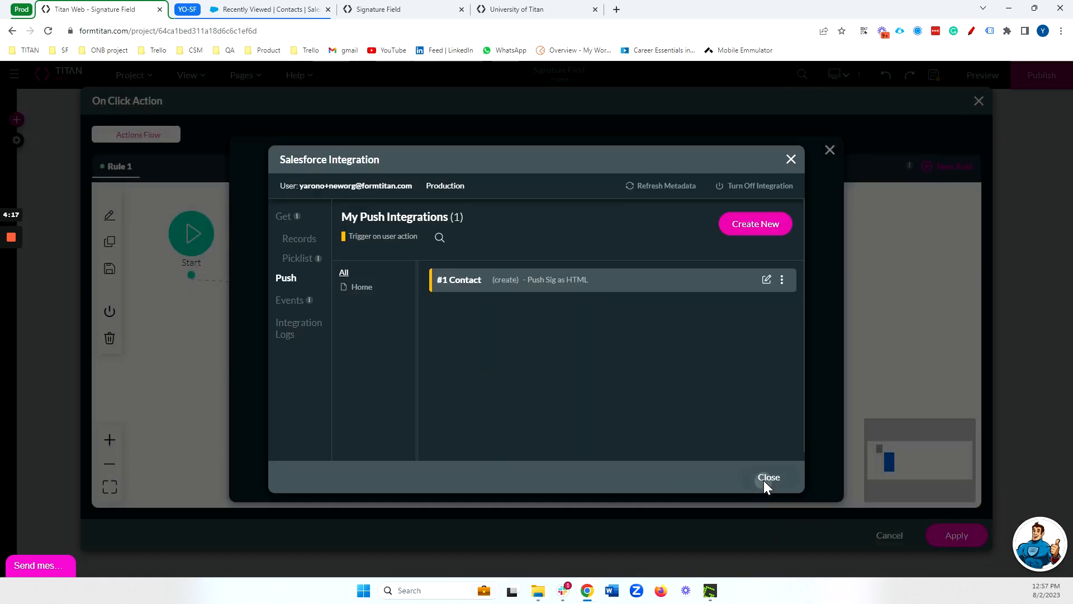
{"action": "left_click", "coordinate": [767, 478]}
{"action": "left_click", "coordinate": [554, 472]}
{"action": "left_click", "coordinate": [579, 472]}
{"action": "left_click", "coordinate": [929, 536]}
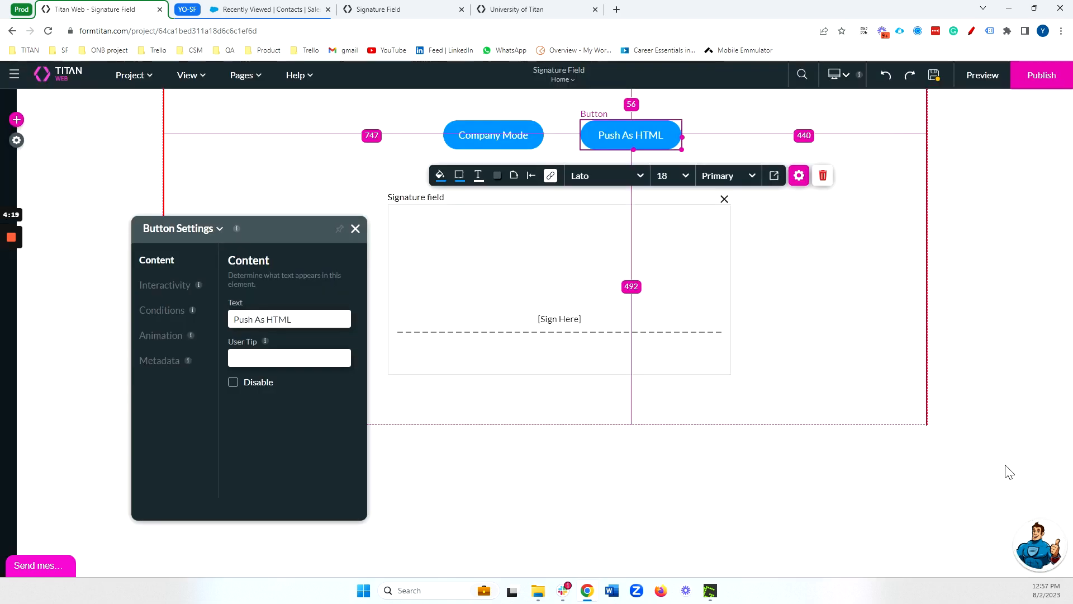
- Preview the project, sign the signature field with the letters ABC, and push the signature to Salesforce as HTML
{"action": "left_click", "coordinate": [979, 81]}
{"action": "mouse_move", "coordinate": [441, 216]}
{"action": "left_mouse_down"}
{"action": "mouse_move", "coordinate": [419, 249]}
{"action": "mouse_move", "coordinate": [507, 259]}
{"action": "mouse_move", "coordinate": [474, 274]}
{"action": "left_mouse_up"}
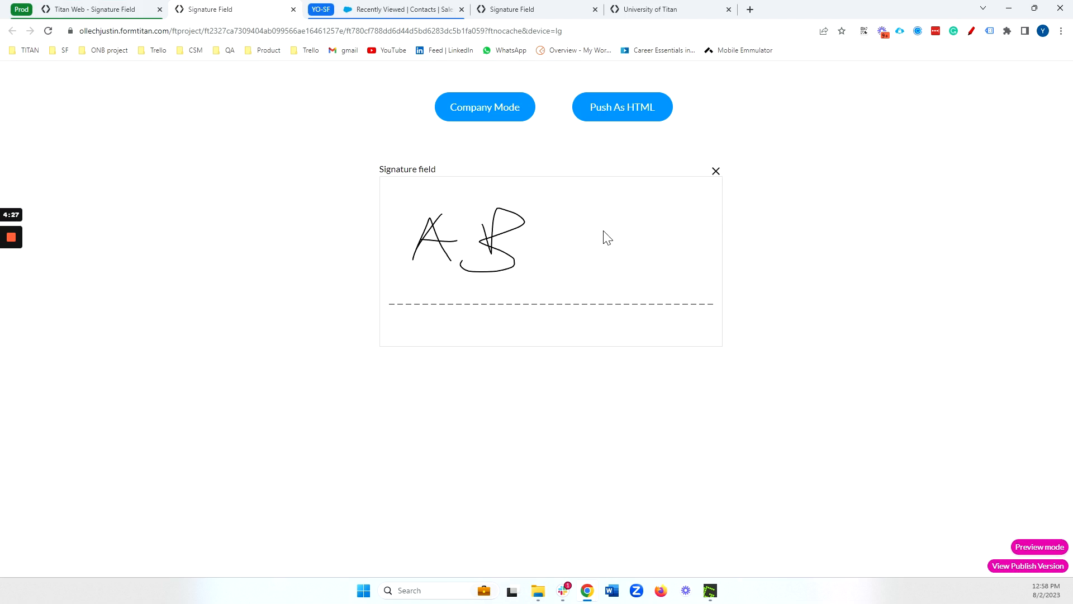
{"action": "left_click_drag", "start_coordinate": [605, 230], "coordinate": [622, 266]}
{"action": "left_click", "coordinate": [626, 119]}
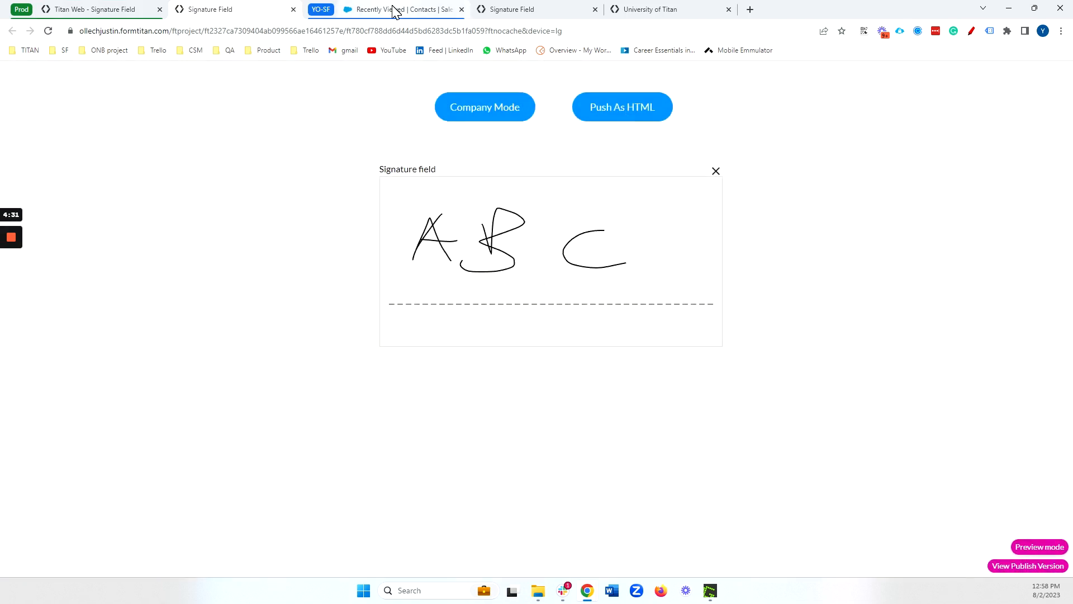
- In Salesforce, refresh the recently viewed contacts, open the new contact's details and examine the signature in its Richtext field
{"action": "left_click", "coordinate": [394, 11]}
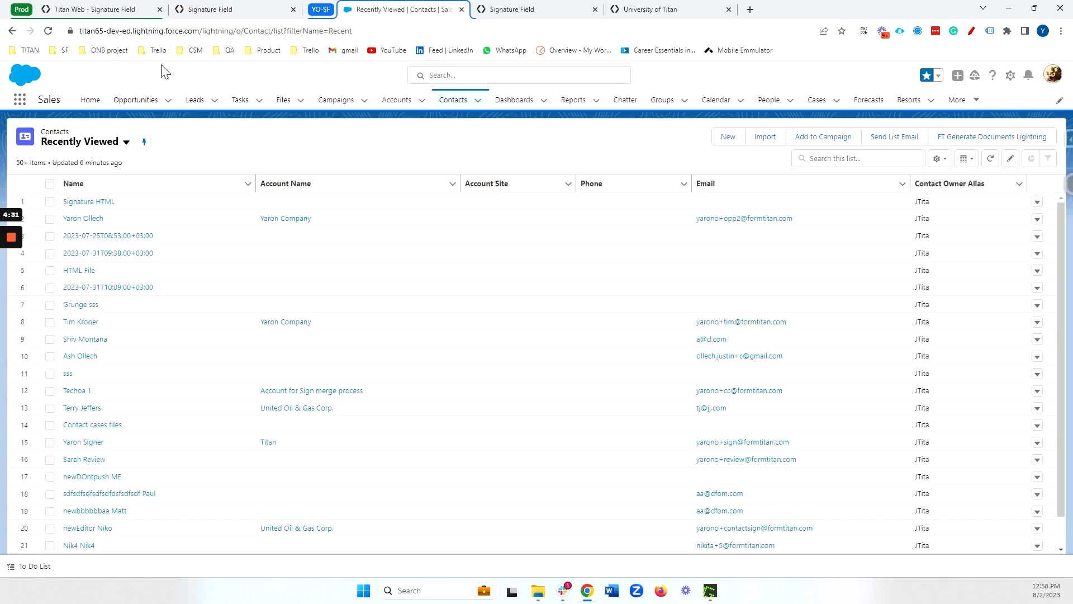
{"action": "left_click", "coordinate": [48, 31]}
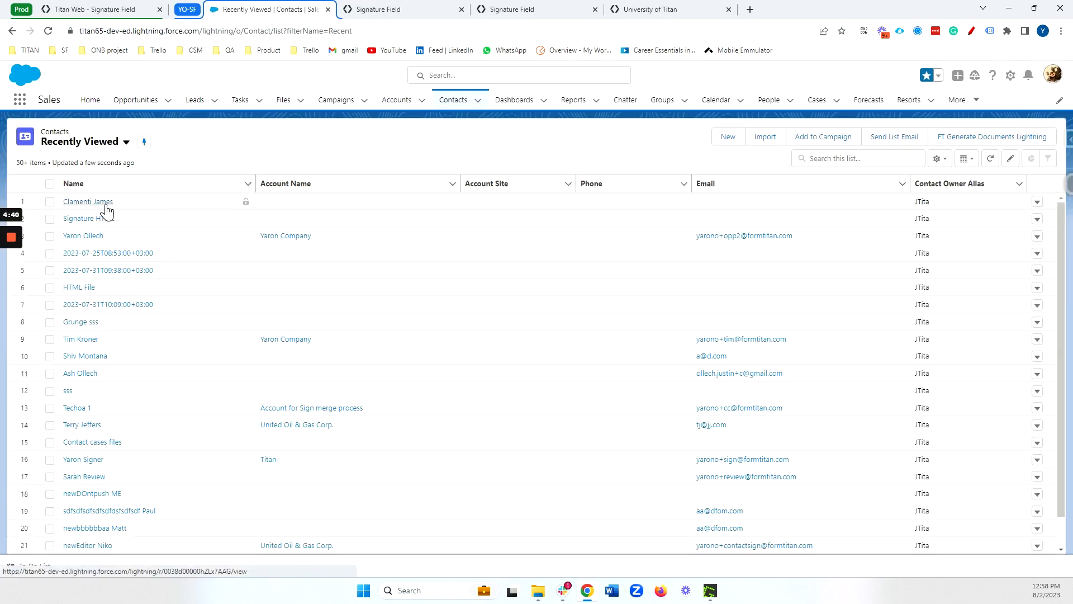
{"action": "left_click", "coordinate": [106, 204]}
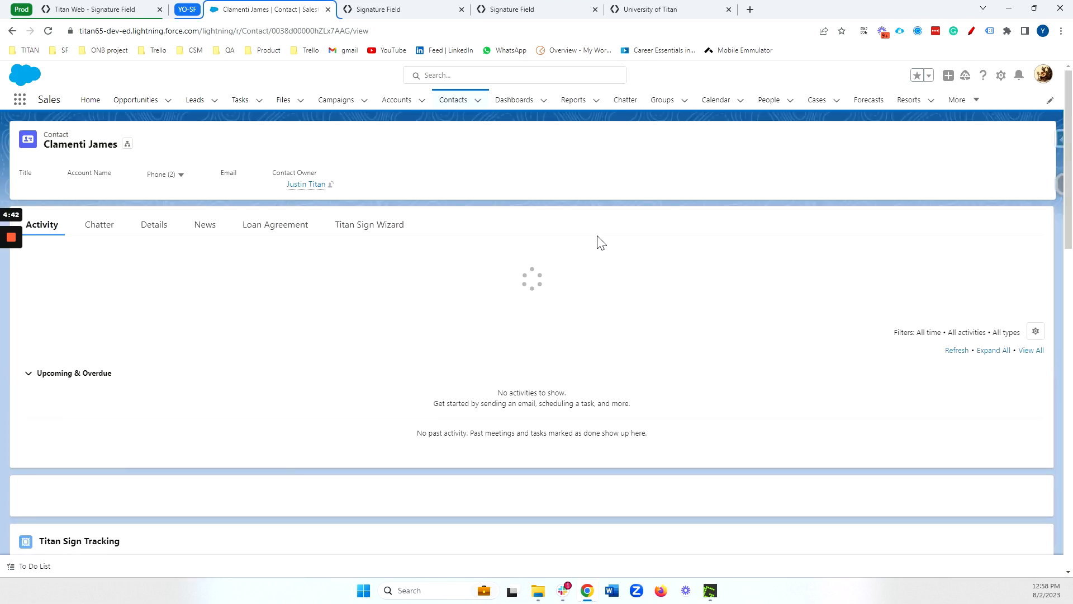
{"action": "left_click", "coordinate": [150, 226]}
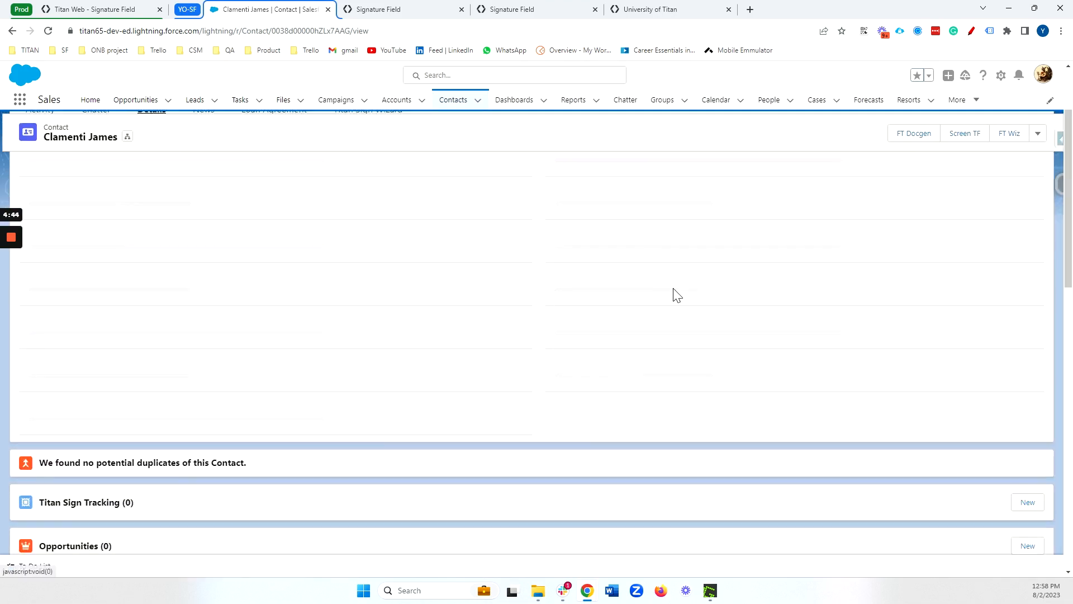
{"action": "scroll", "coordinate": [674, 296], "scroll_direction": "down", "scroll_amount": 10}
{"action": "scroll", "coordinate": [675, 297], "scroll_direction": "down", "scroll_amount": 15}
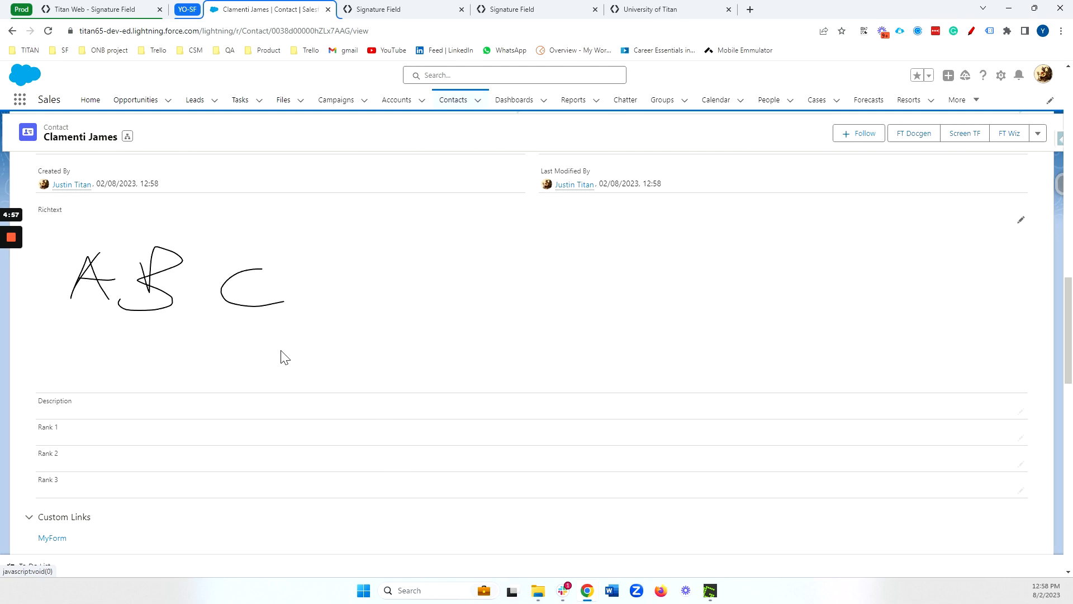
{"action": "scroll", "coordinate": [380, 334], "scroll_direction": "up", "scroll_amount": 1}
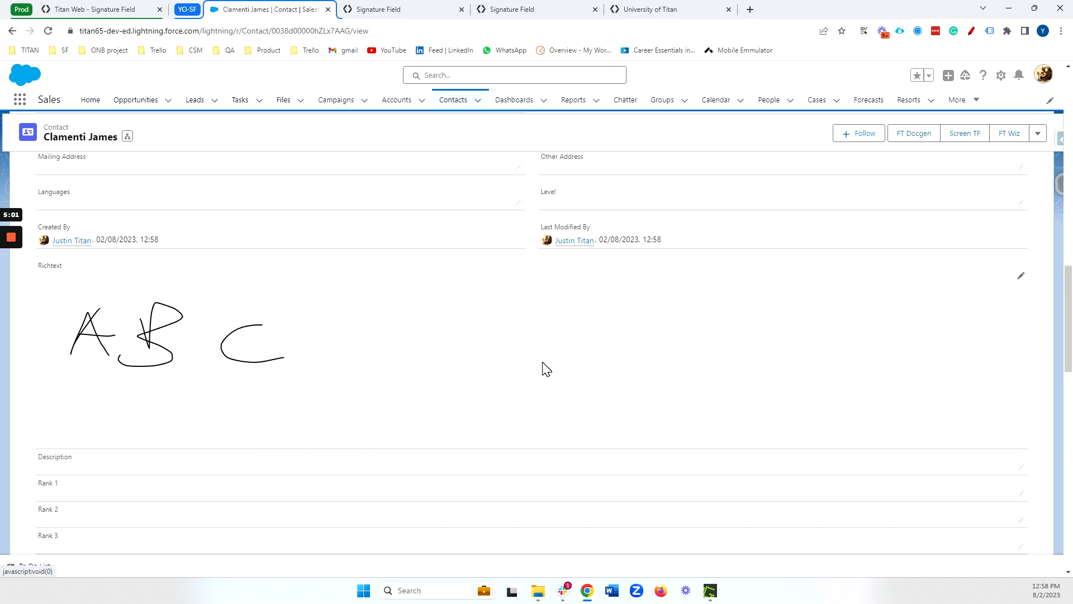
- Return to the Titan project editor, select the signature field and close its settings
{"action": "left_click", "coordinate": [141, 17]}
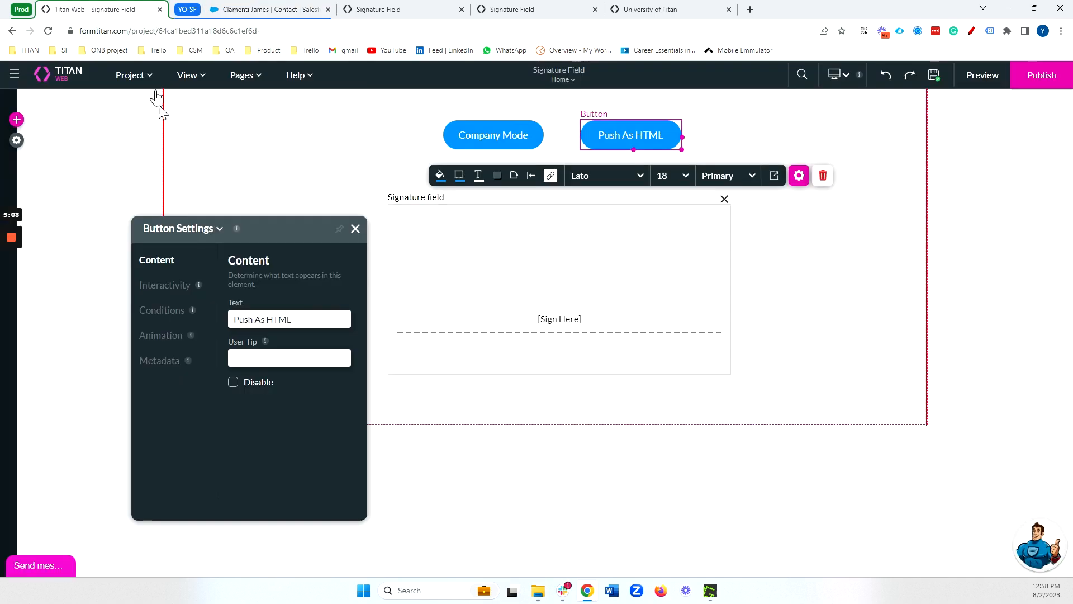
{"action": "left_click", "coordinate": [479, 346]}
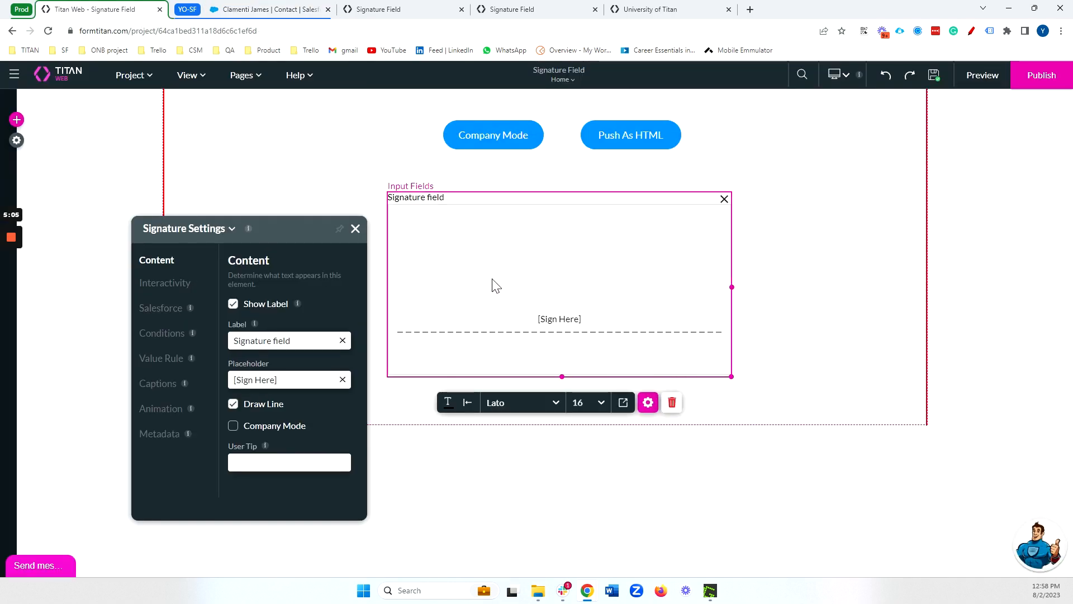
{"action": "left_click", "coordinate": [356, 227]}
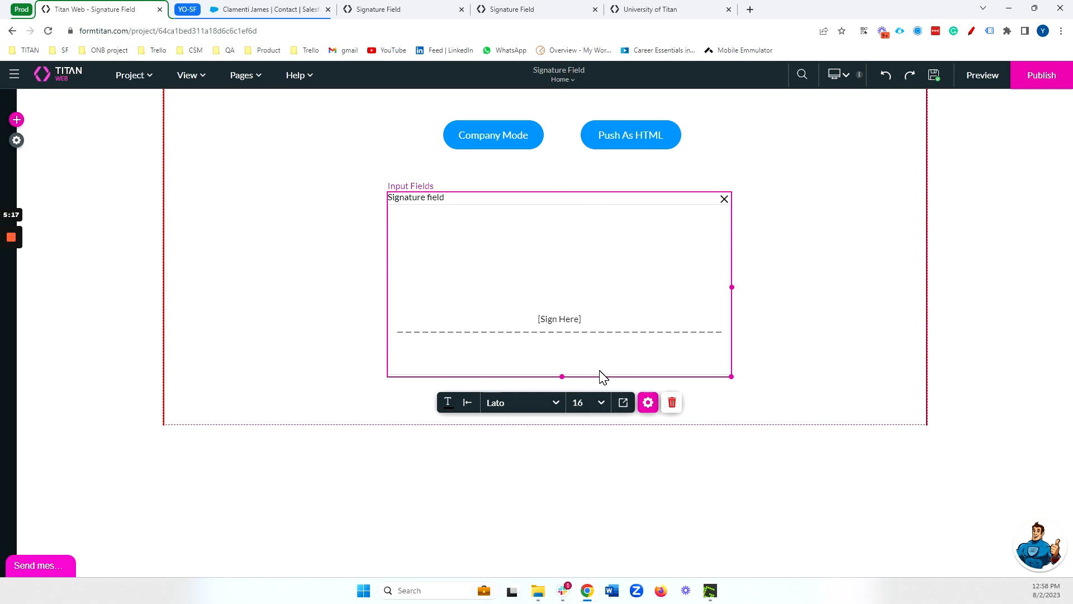
{"action": "left_click", "coordinate": [16, 237]}
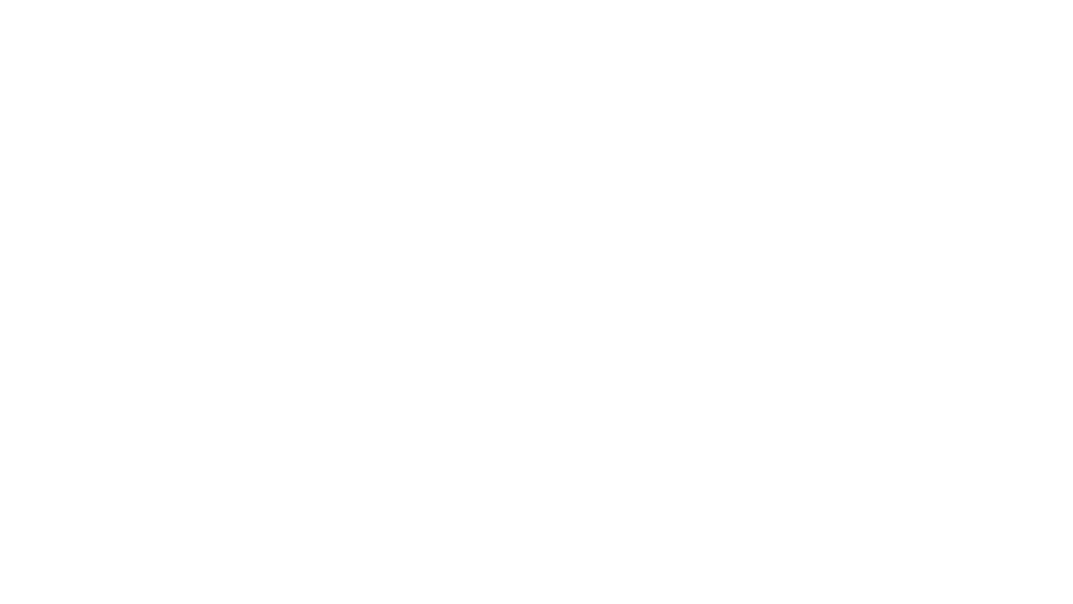